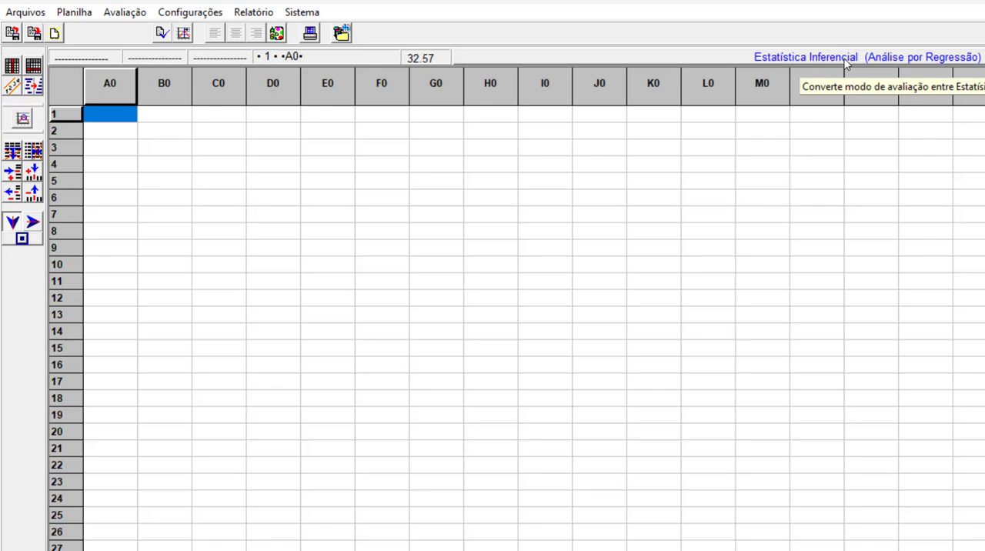
Switch the evaluation mode between Estatística Descritiva (Análise por Fatores) and Estatística Inferencial (Análise por Regressão), ending on Estatística Inferencial.
click(844, 58)
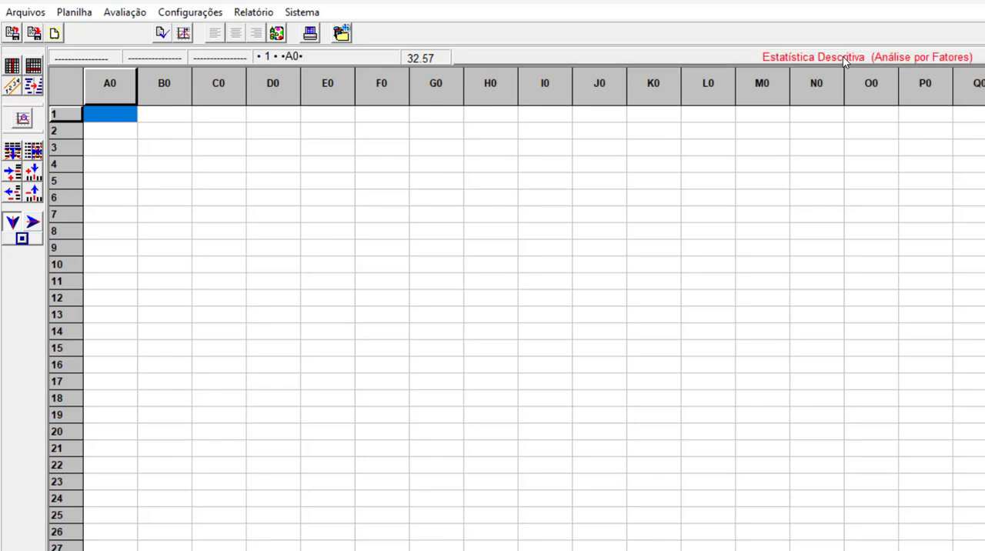
click(911, 62)
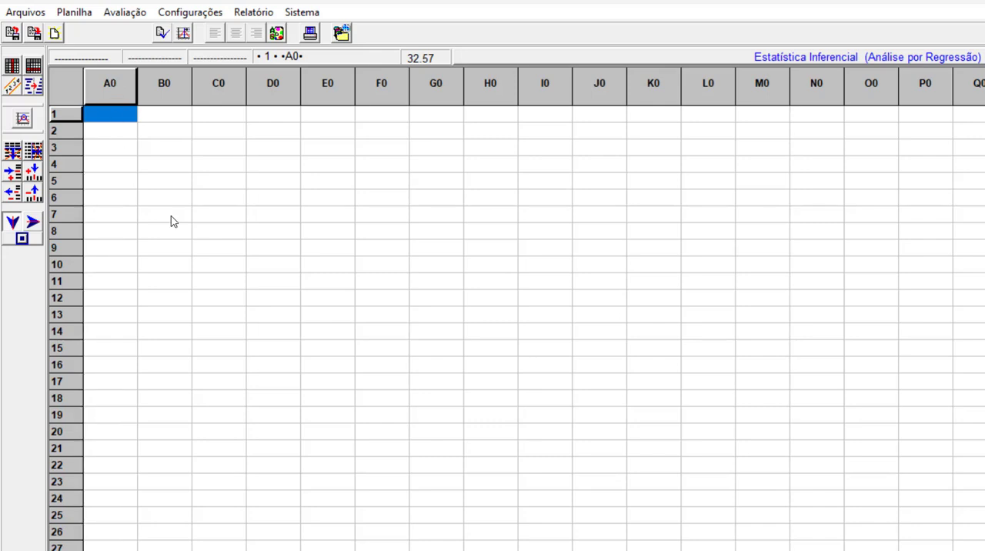
click(918, 60)
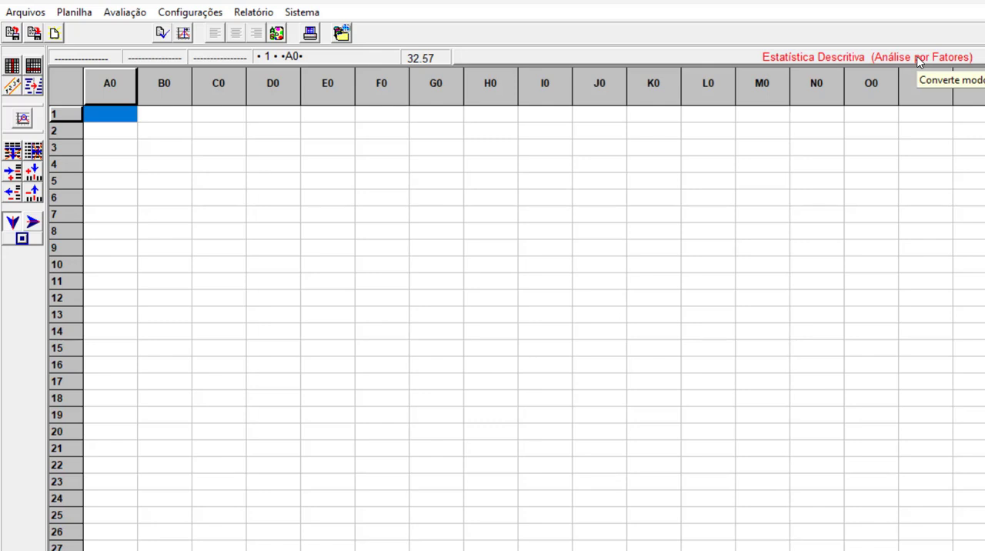
click(917, 60)
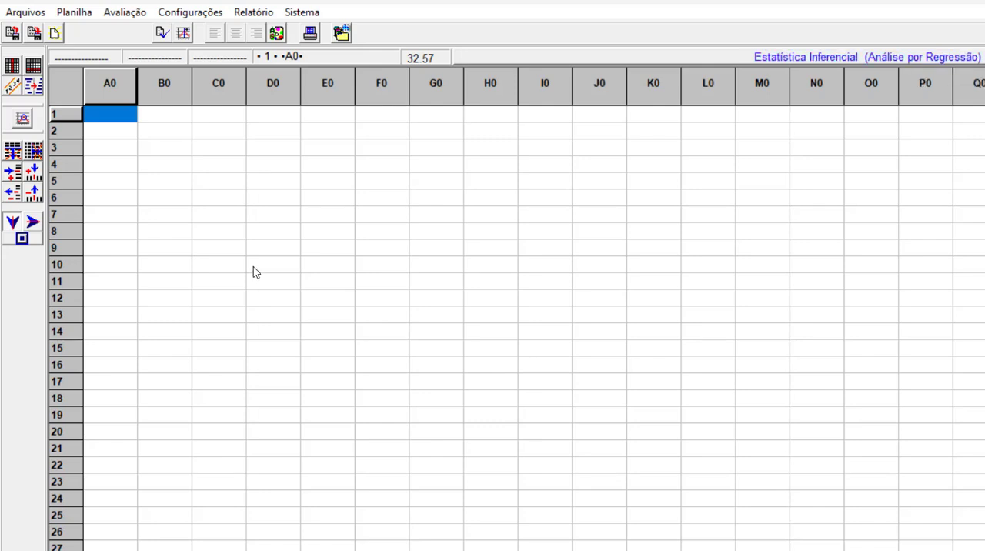
Configure the first two columns, A0 and B0, as numeric variables named Preço and Área.
right_click(101, 89)
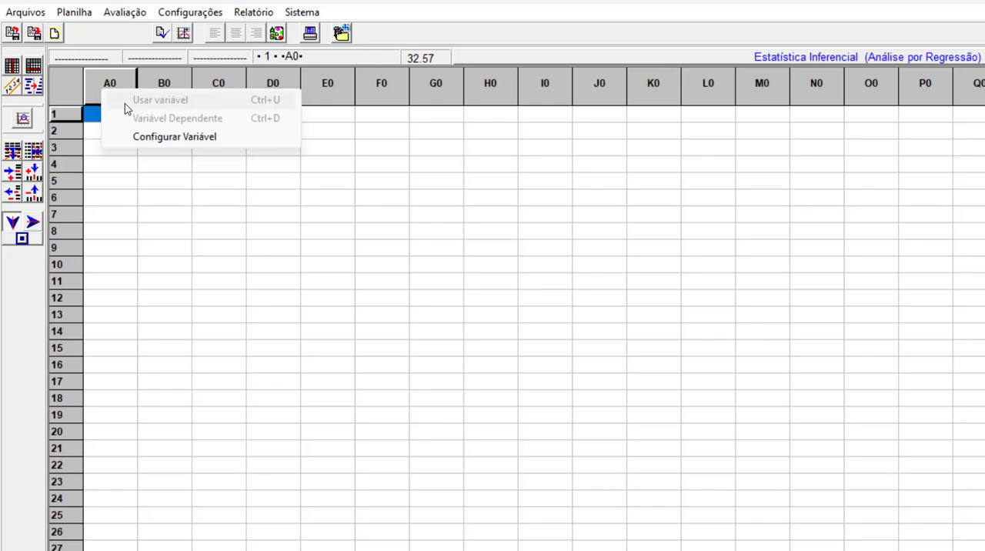
click(166, 139)
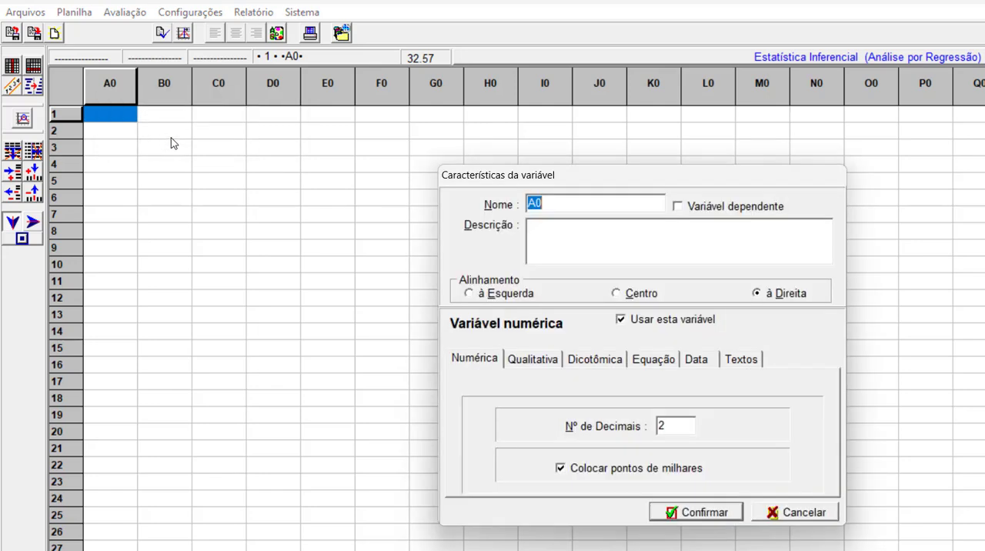
text(Preço)
click(709, 514)
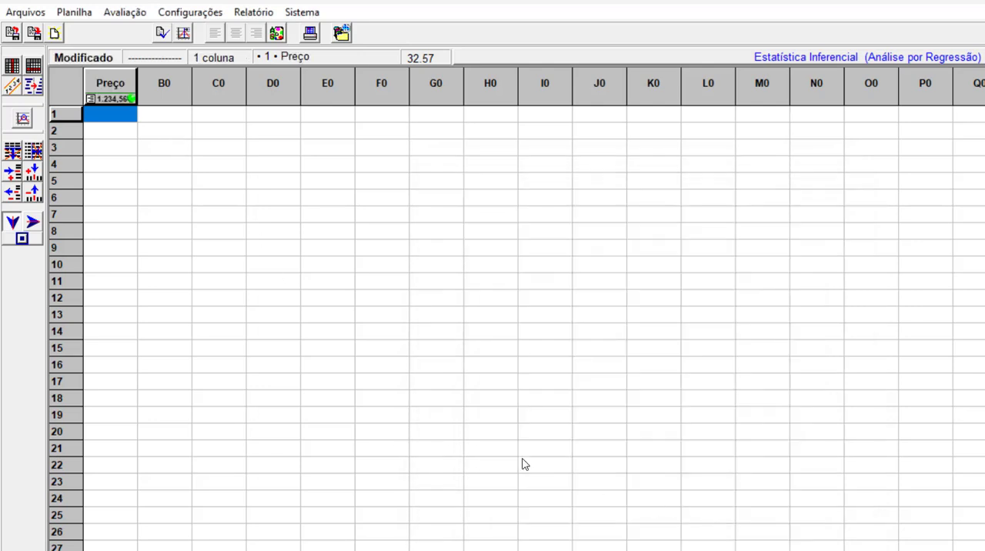
right_click(172, 89)
click(228, 139)
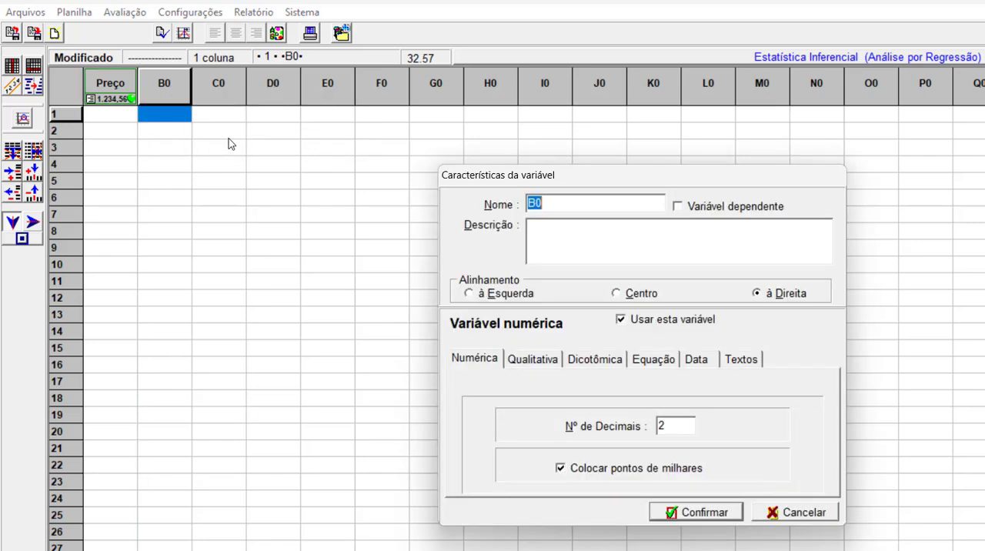
text(Área)
click(696, 512)
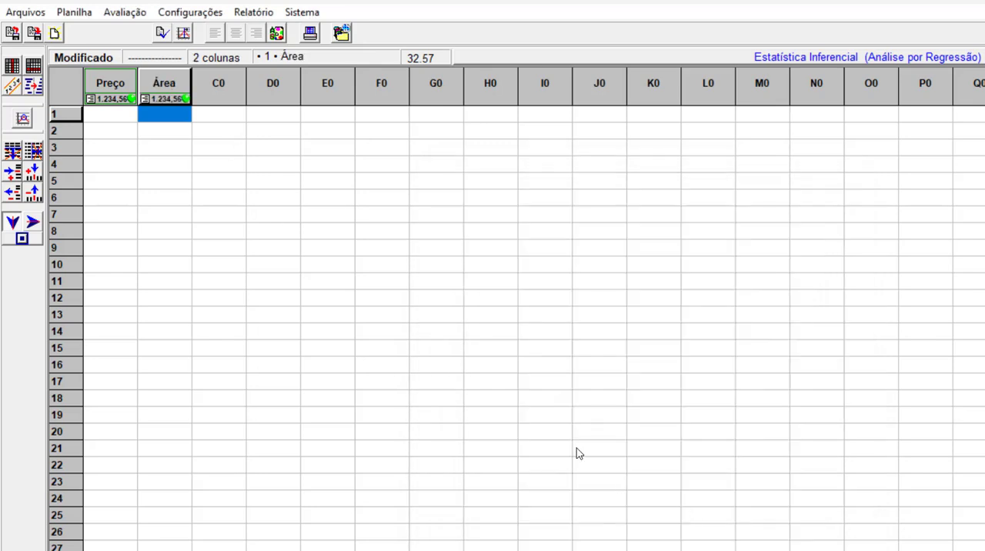
Start configuring the variable in column C0 and name it Valor unitário.
right_click(221, 93)
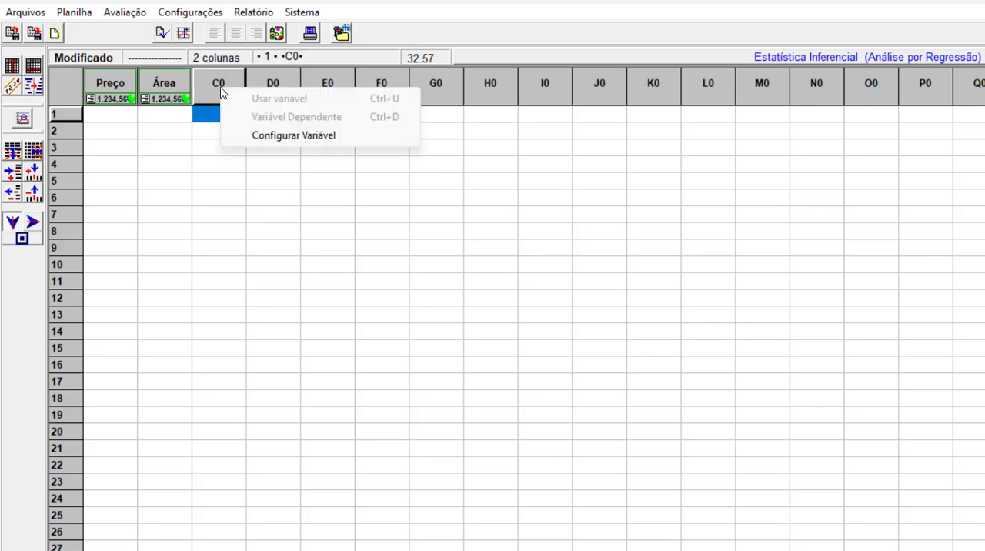
click(285, 136)
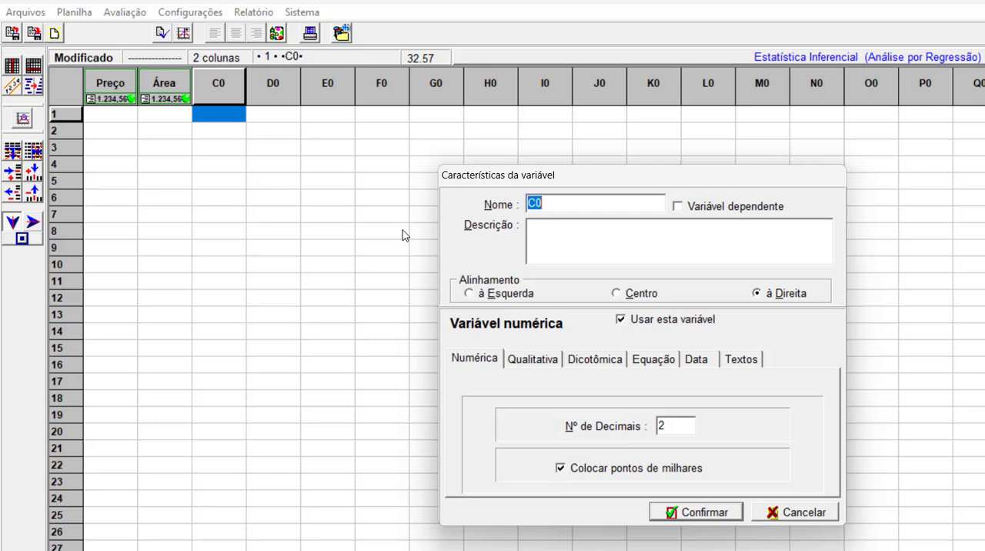
text(Valor unitário)
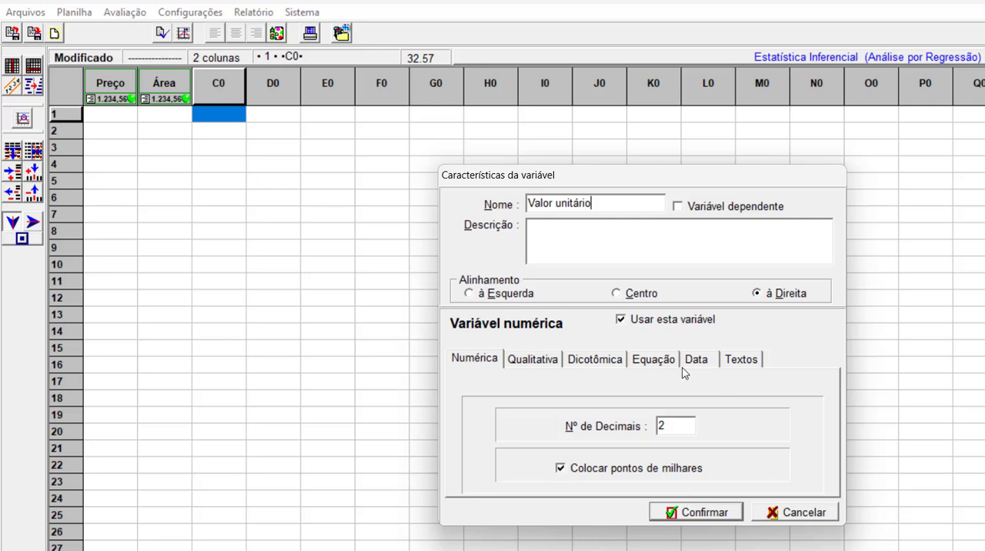
Make Valor unitário a calculated variable with the equation [Preço]÷[Área] and confirm its characteristics.
click(657, 365)
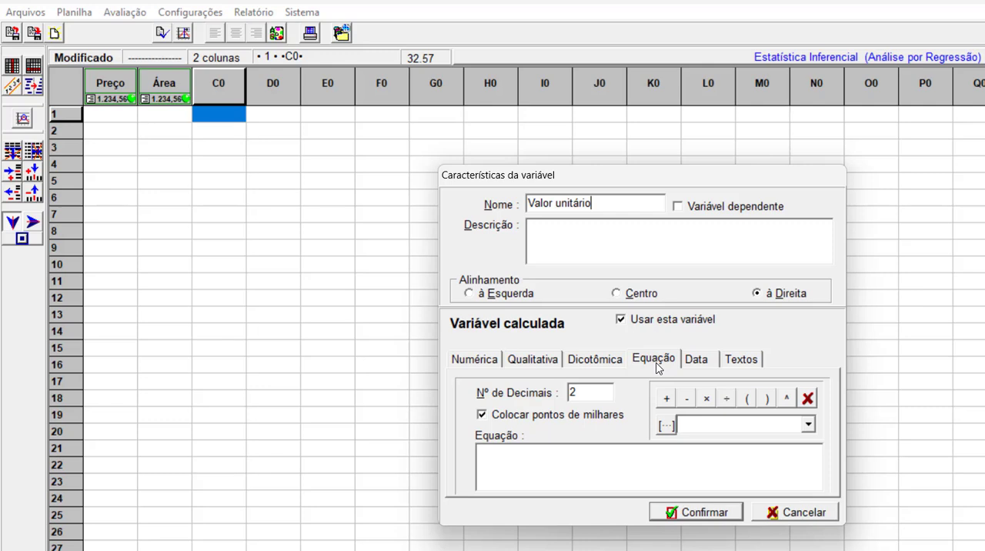
click(808, 424)
click(696, 442)
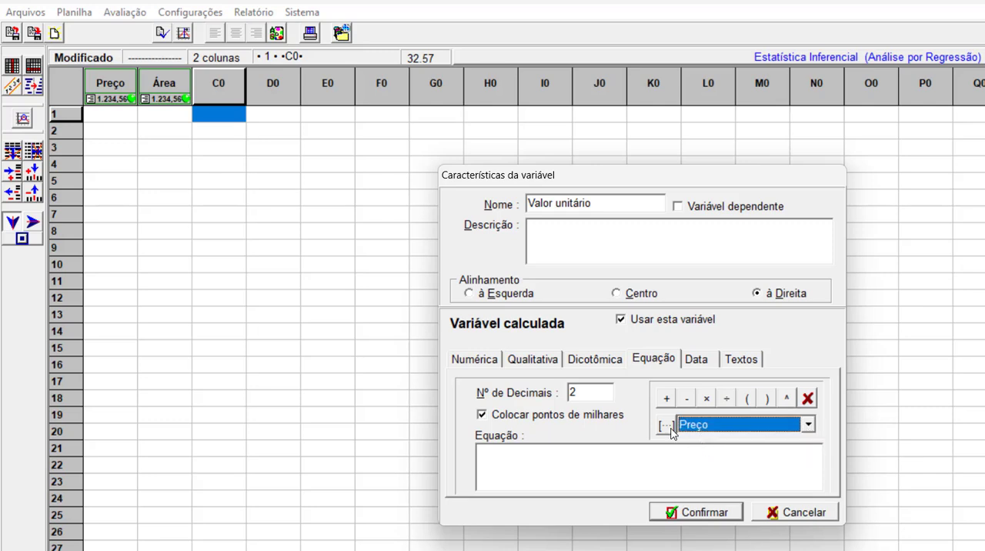
click(667, 425)
click(727, 398)
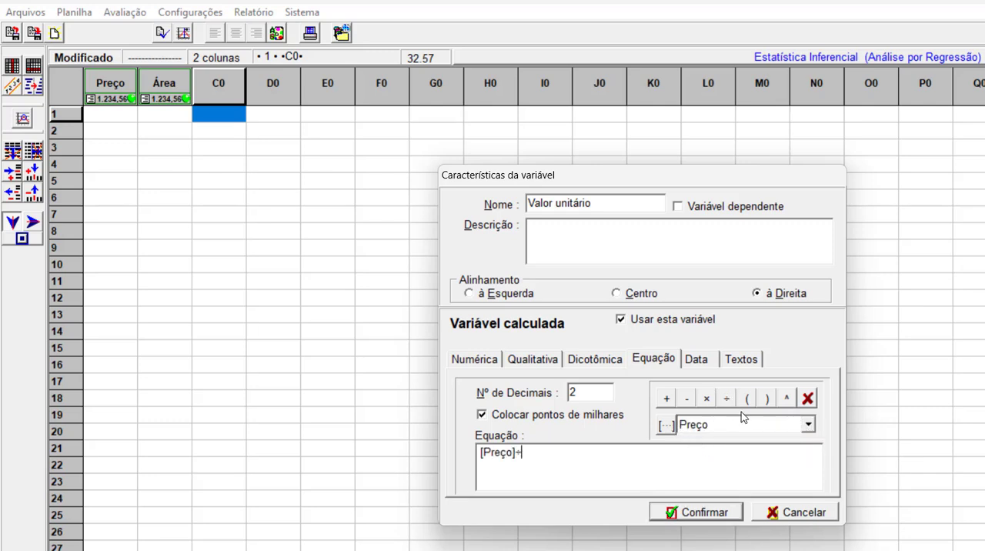
click(808, 424)
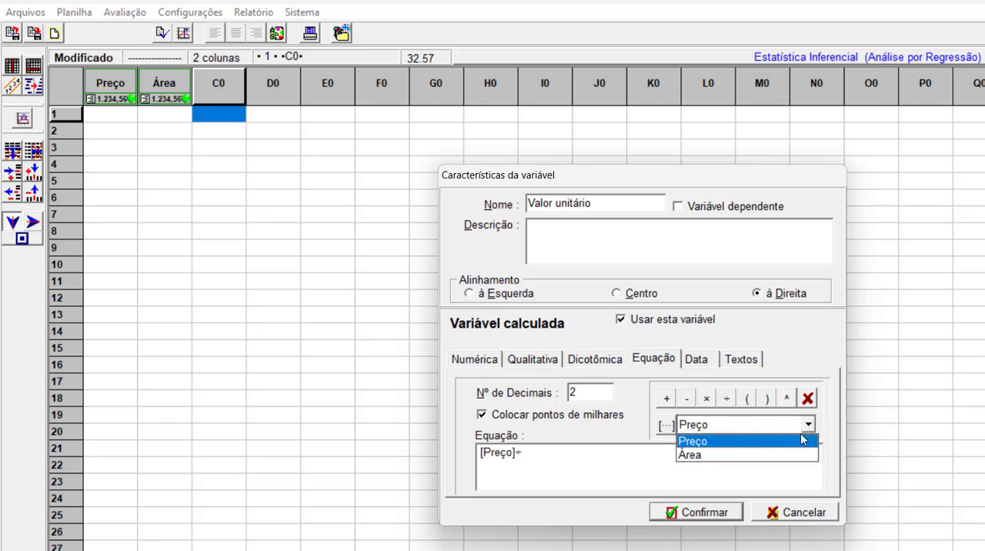
click(700, 455)
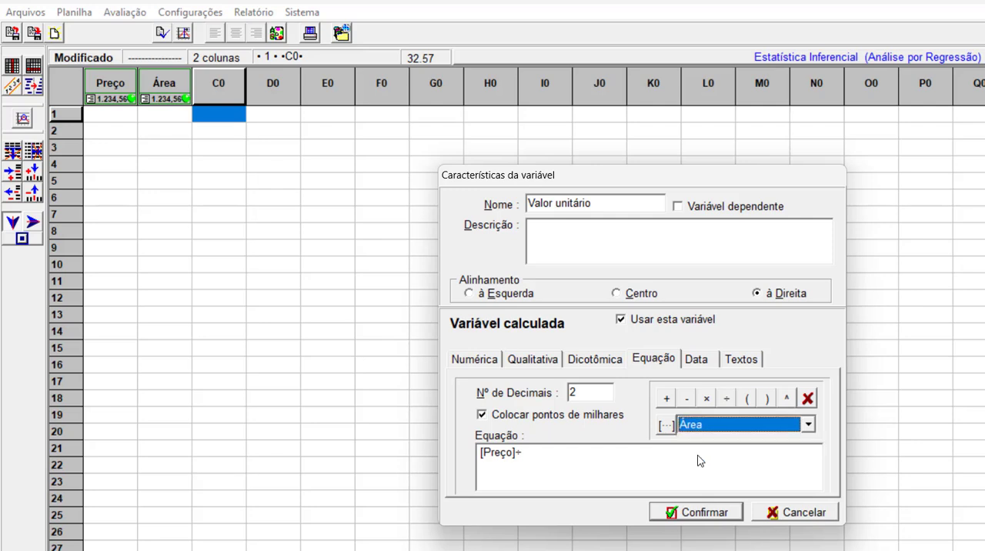
click(666, 424)
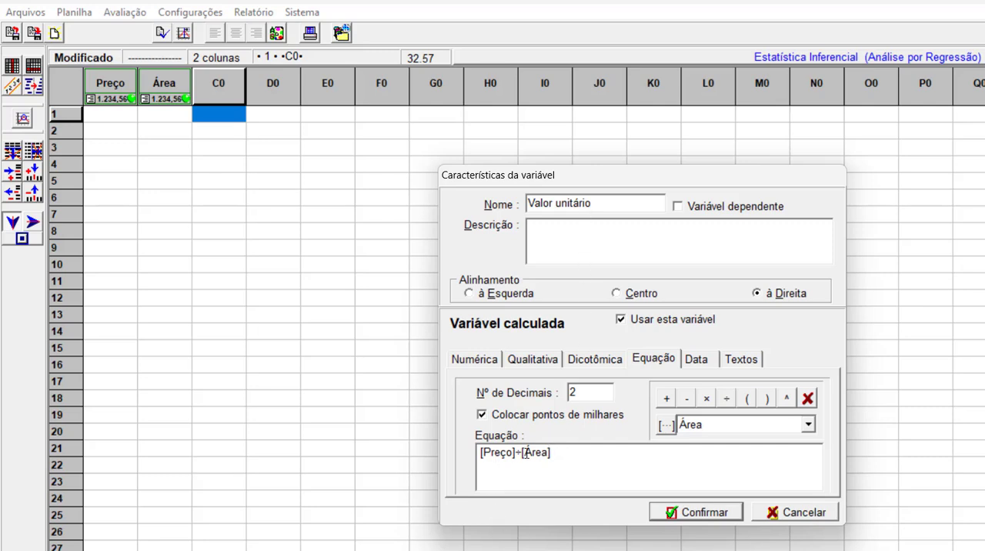
click(688, 510)
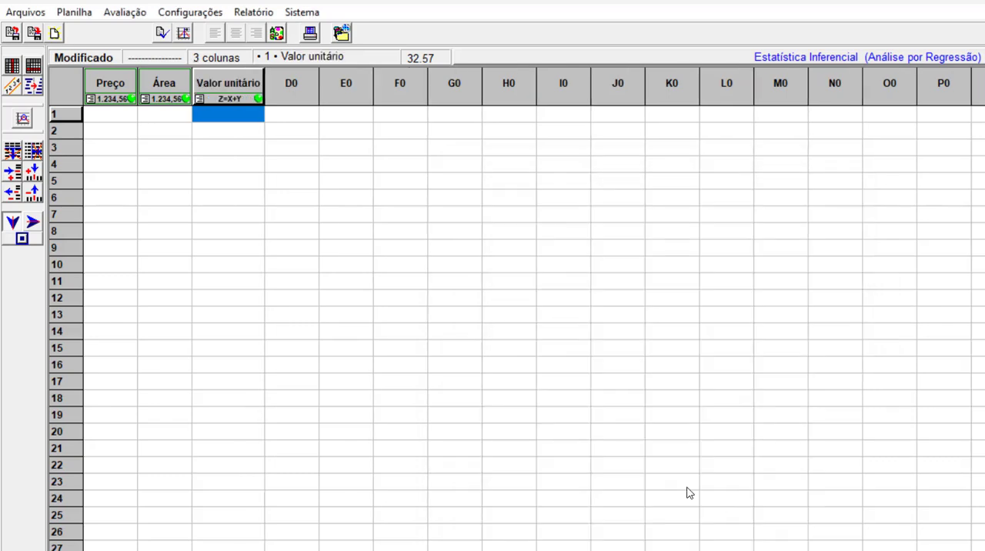
Set the Preço and Área variables as not used in the evaluation.
mouse_move(230, 85)
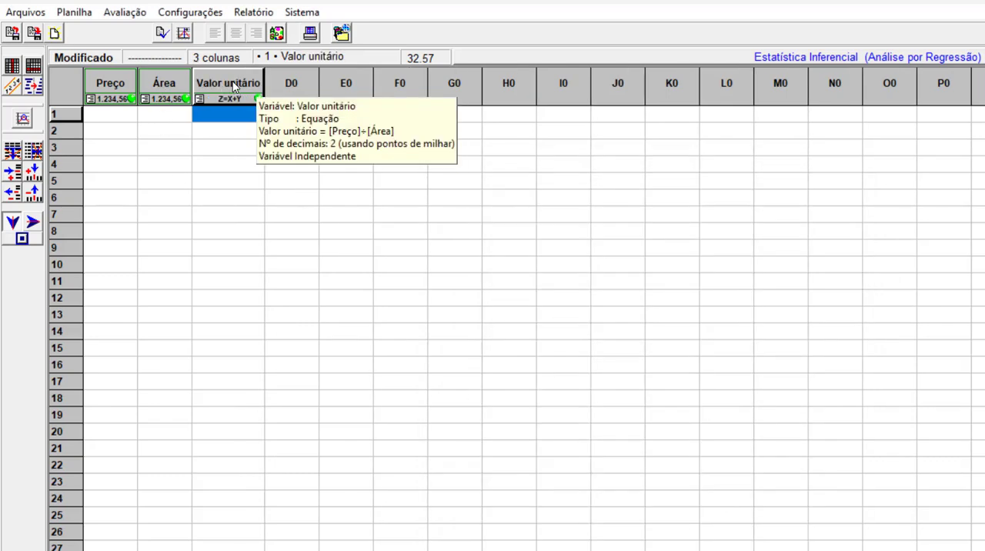
click(163, 87)
click(115, 83)
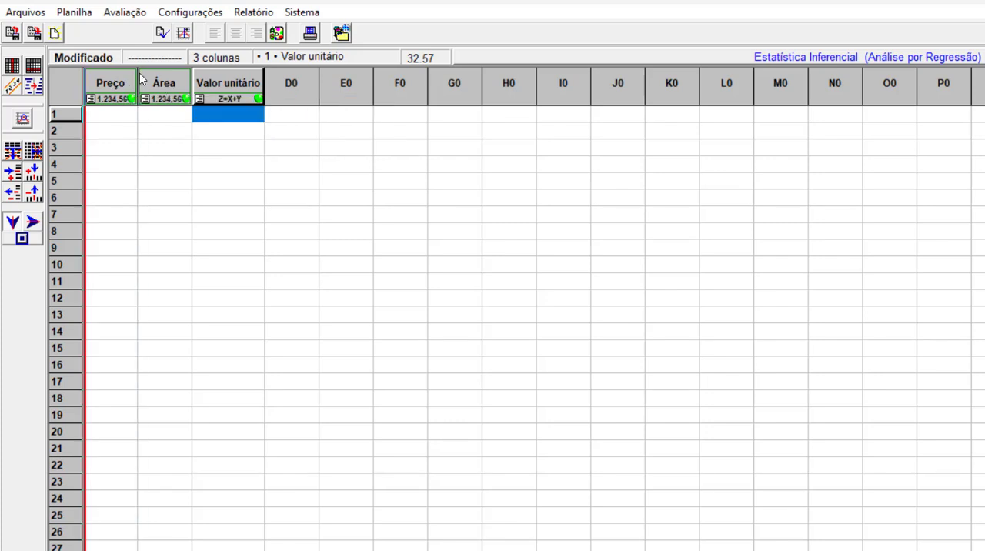
mouse_move(209, 80)
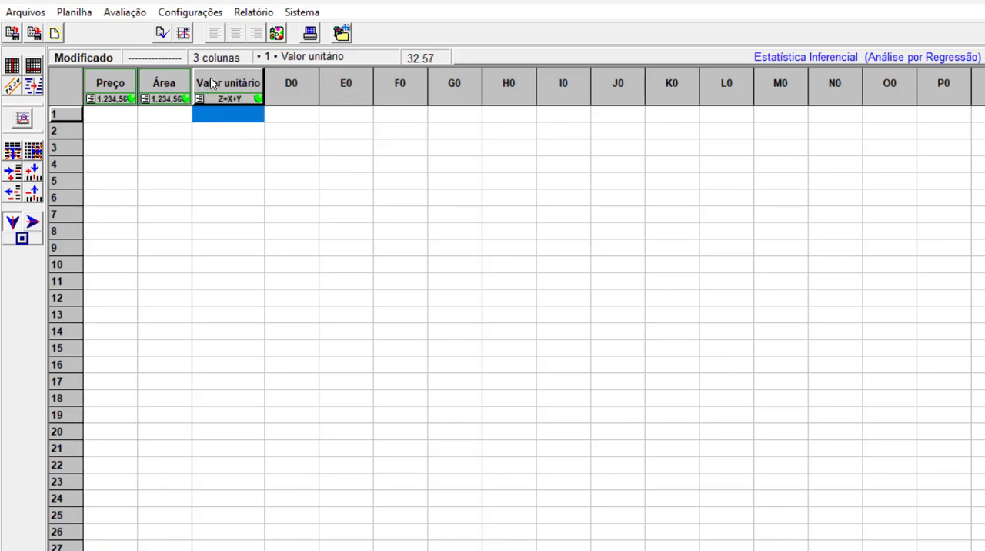
right_click(108, 85)
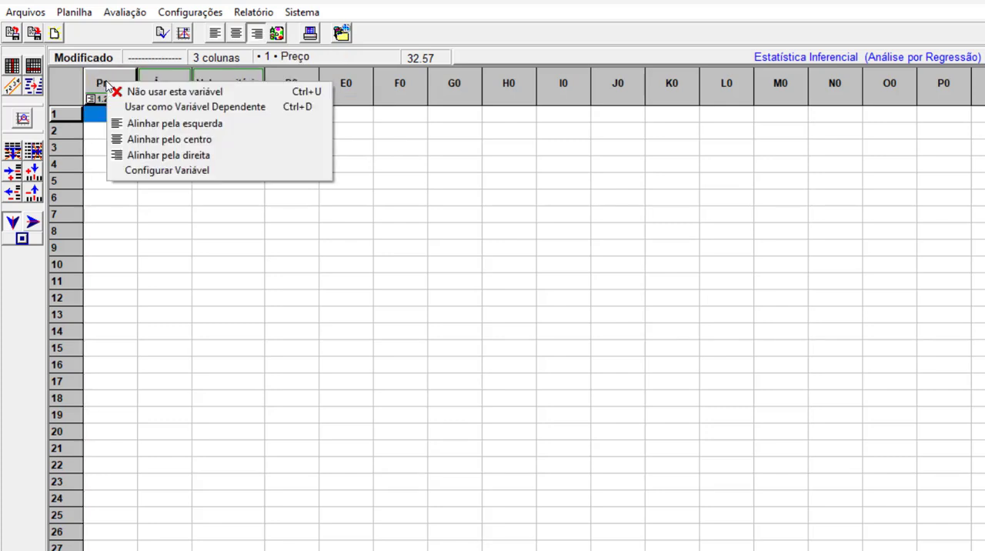
click(143, 92)
right_click(165, 85)
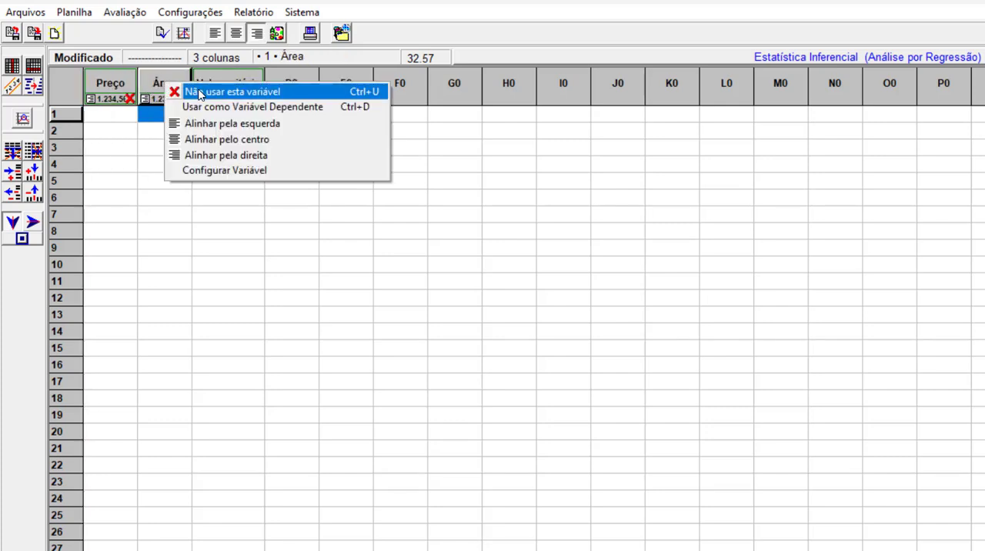
click(204, 93)
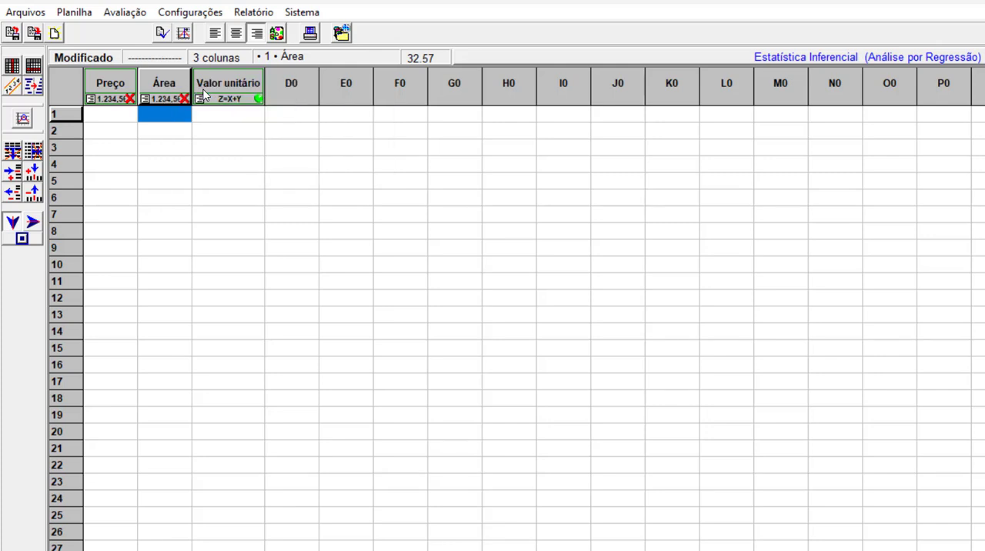
Configure column D0 as a numeric variable named Fator Posição.
right_click(303, 86)
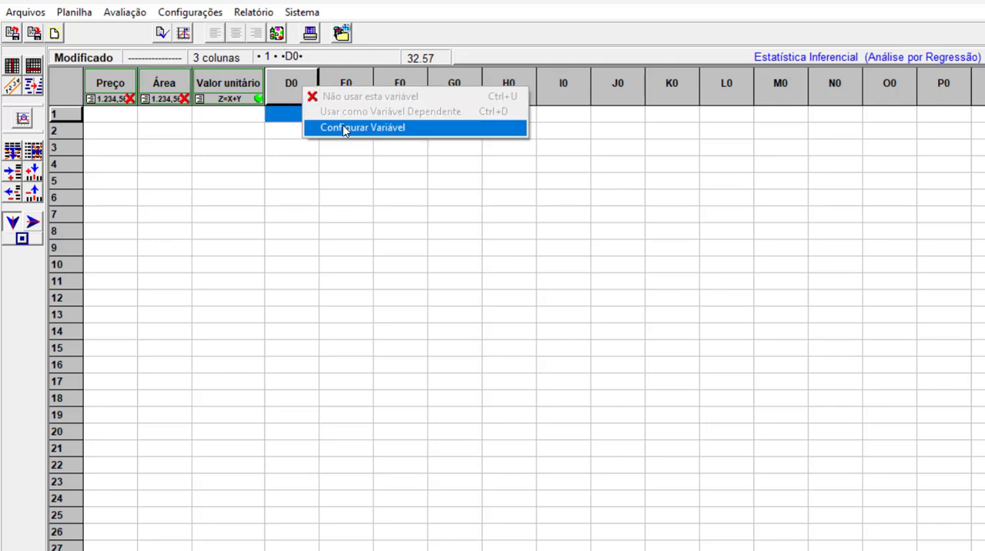
click(344, 126)
text(Fator)
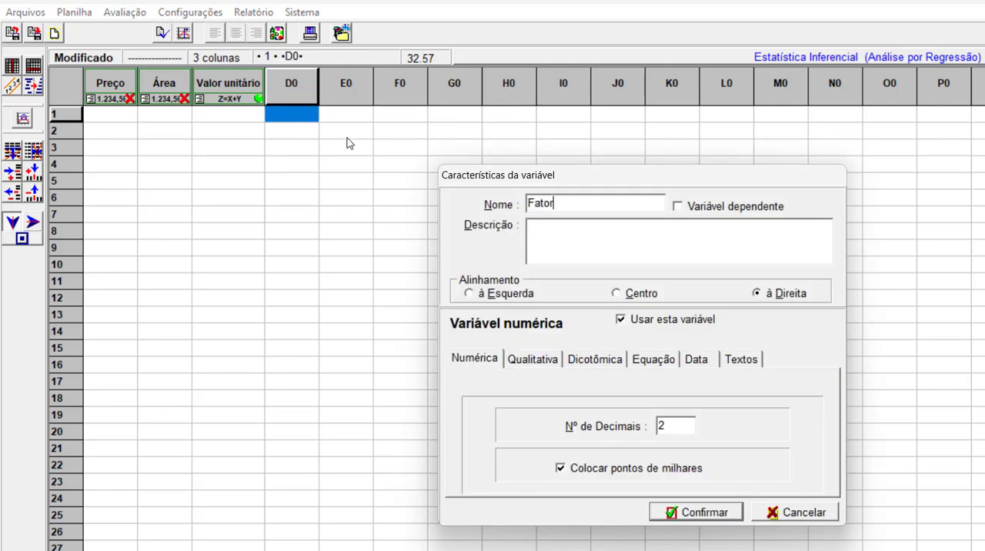
text( Posição)
click(692, 512)
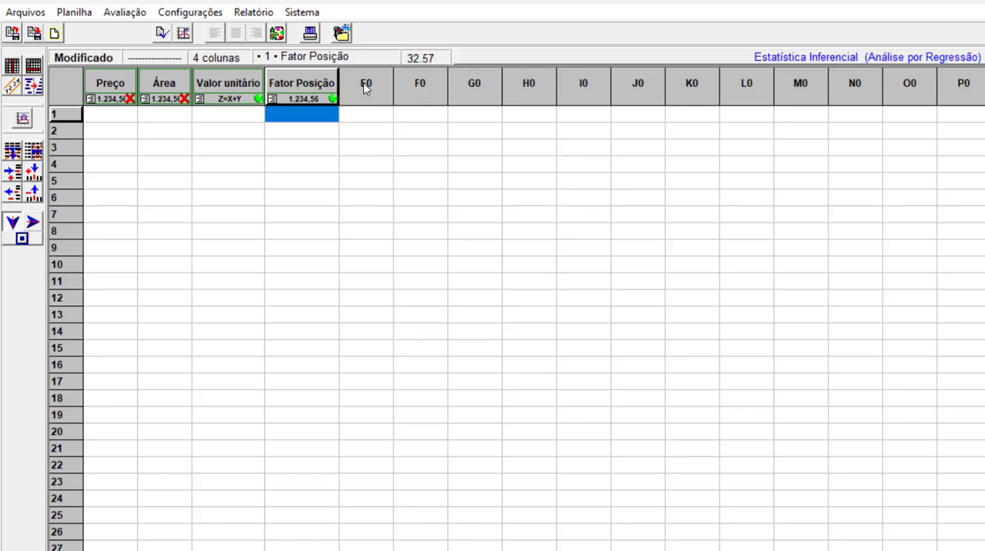
Configure column E0 as a numeric variable named Fator Localização.
right_click(365, 84)
click(403, 123)
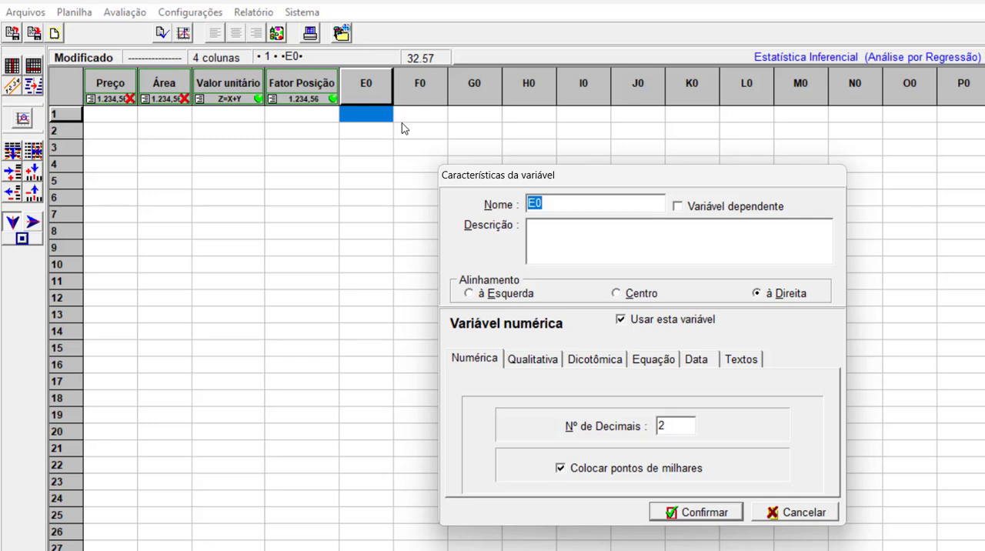
text(Fator Localização)
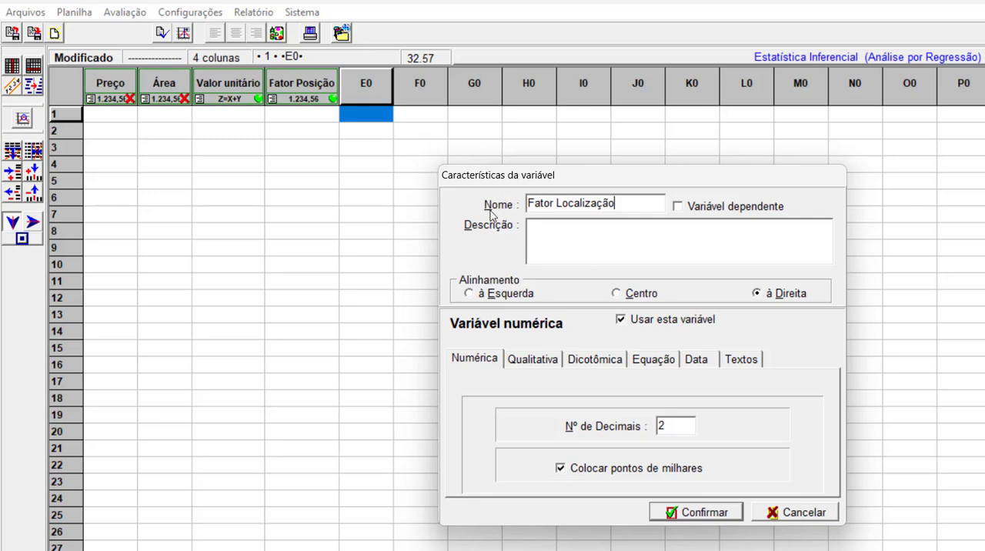
click(700, 512)
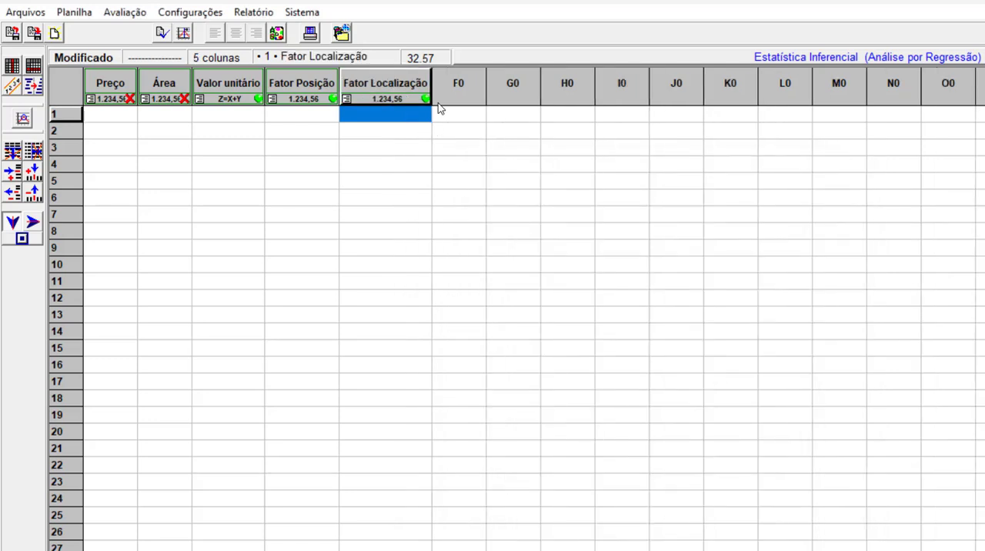
Configure column F0 as a numeric variable named Fator topografia.
right_click(450, 88)
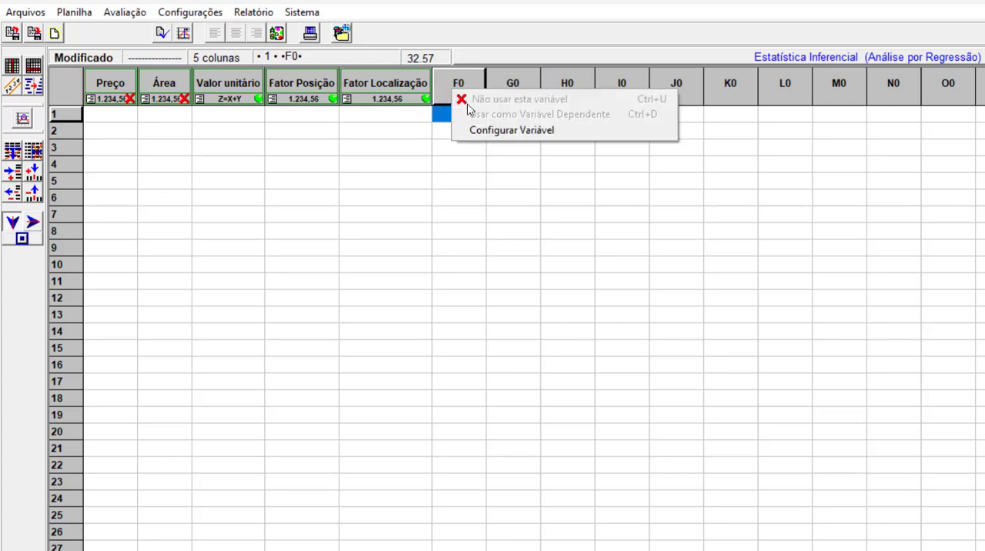
click(508, 130)
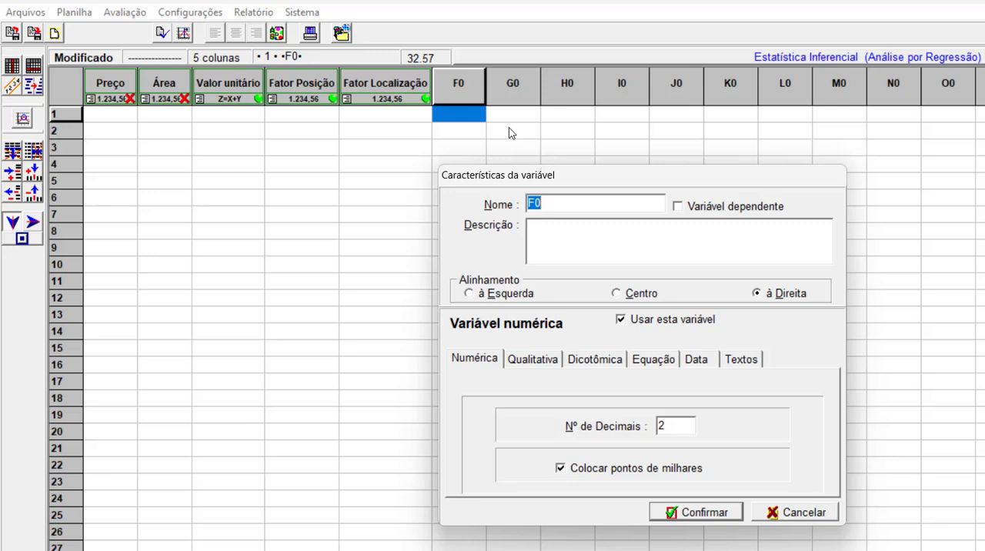
text(Fator topografia)
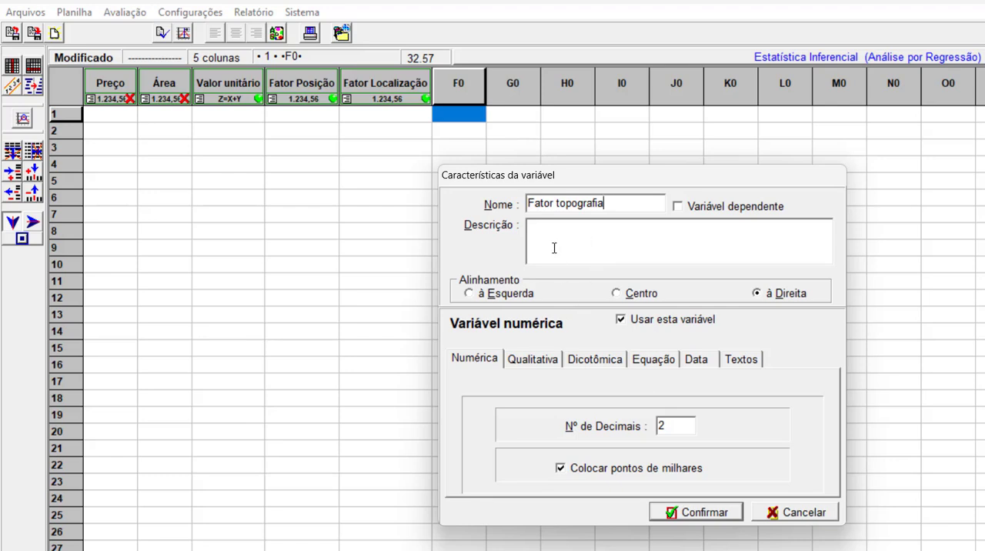
click(694, 515)
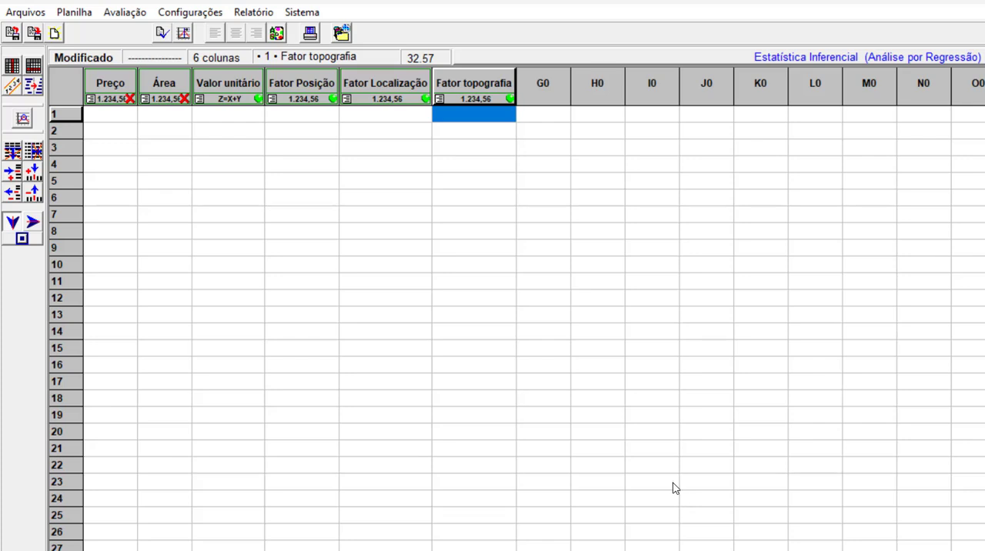
Enter a Preço of 85.000 and an Área of 360 in row 1.
mouse_move(275, 86)
mouse_move(470, 87)
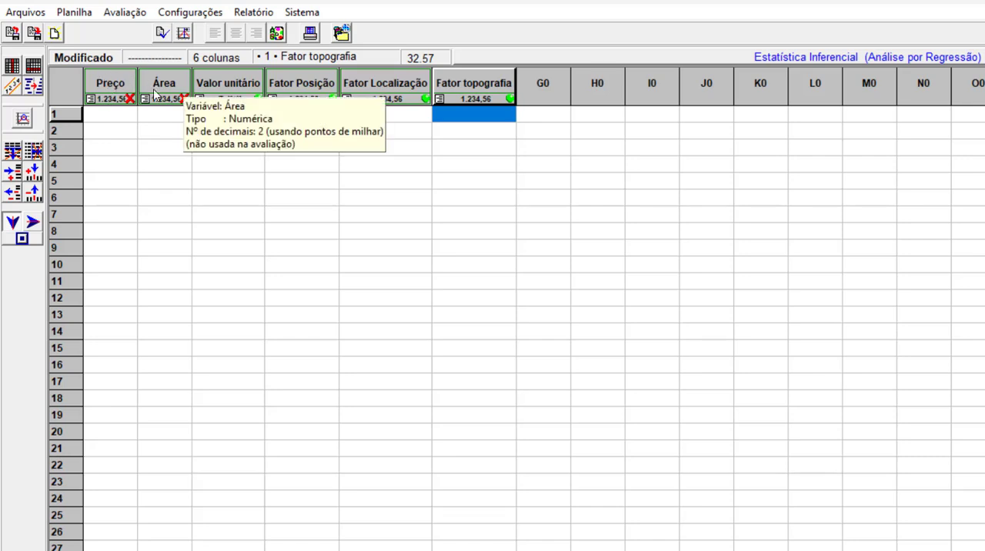
mouse_move(211, 82)
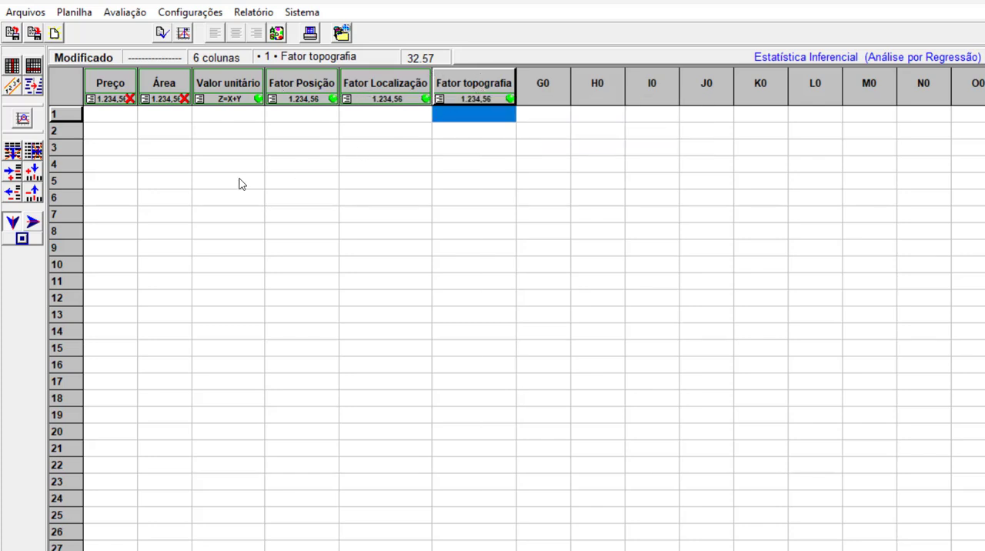
click(120, 121)
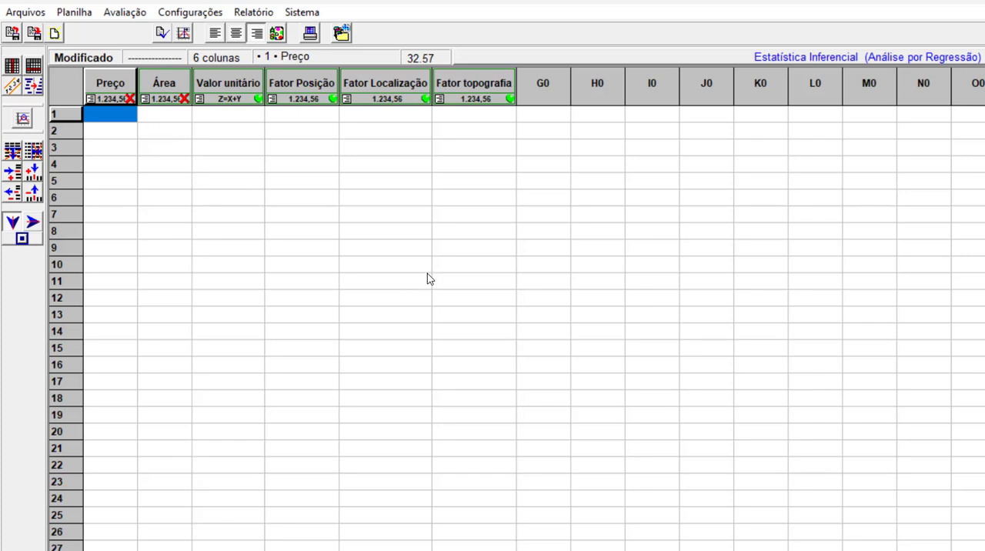
text(85.000)
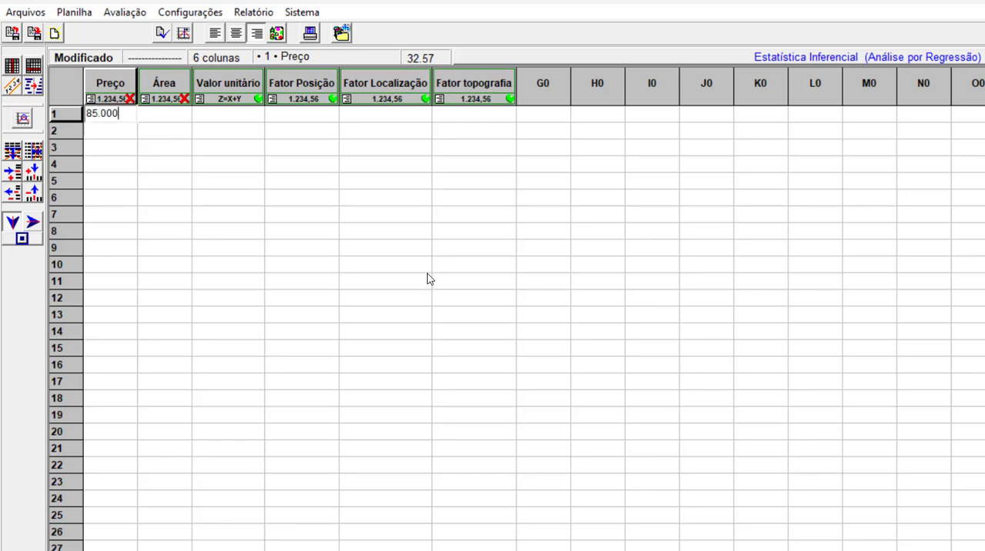
key(Return)
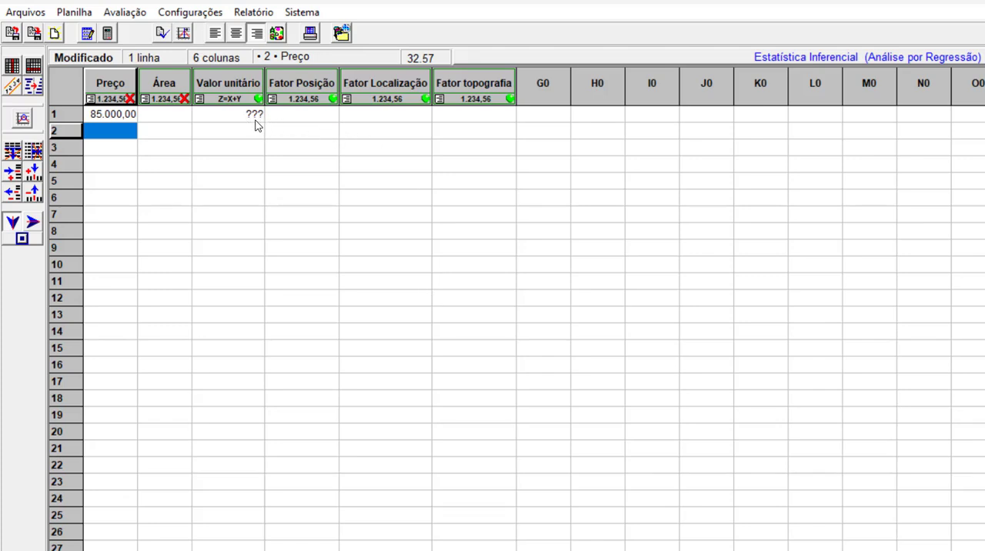
click(174, 122)
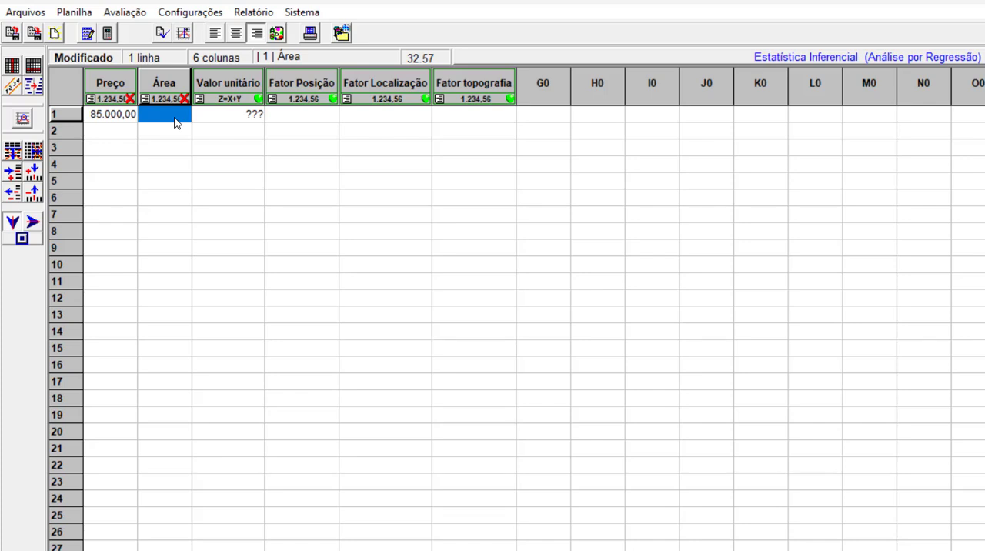
text(360)
key(Return)
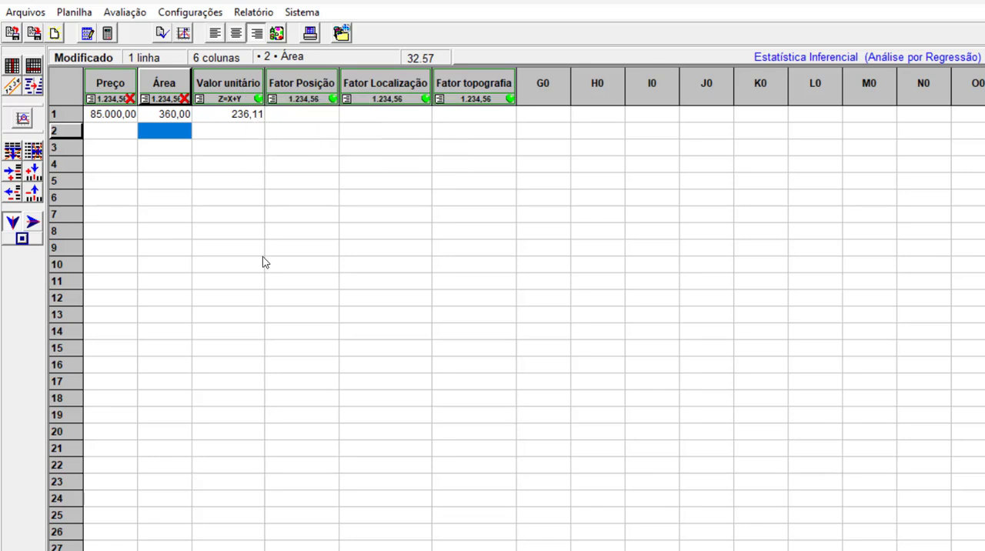
Enter 0,80 for both Fator Posição and Fator Localização in row 1.
click(318, 117)
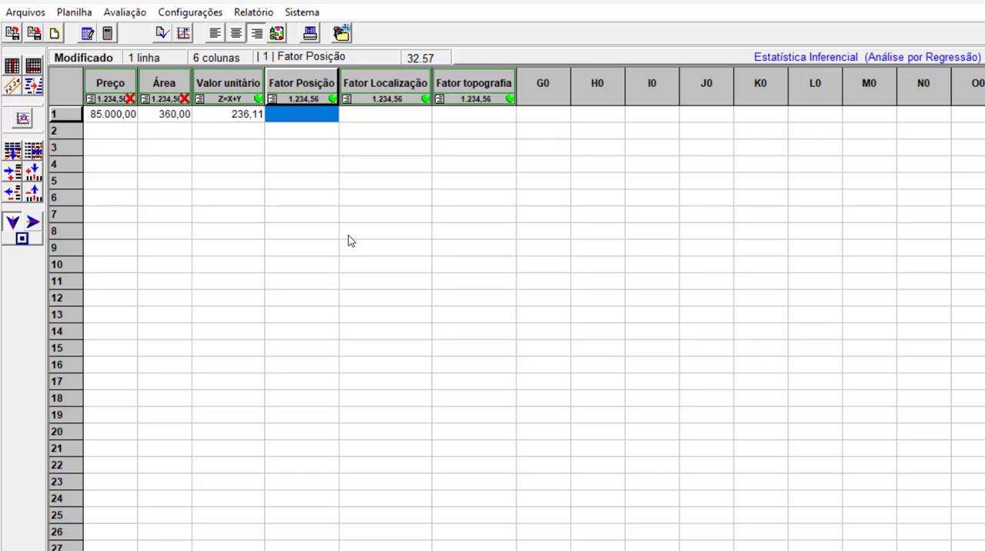
text(0,80)
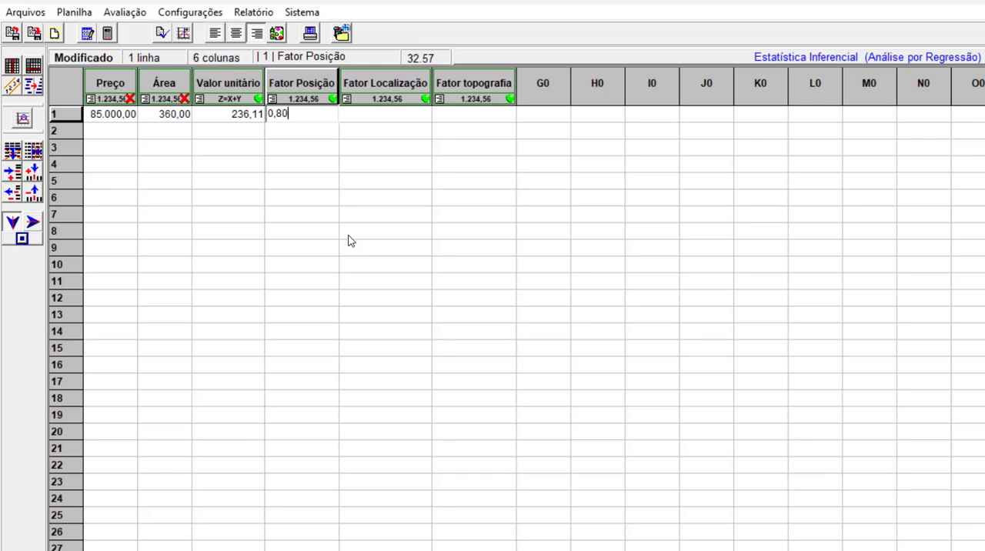
key(Return)
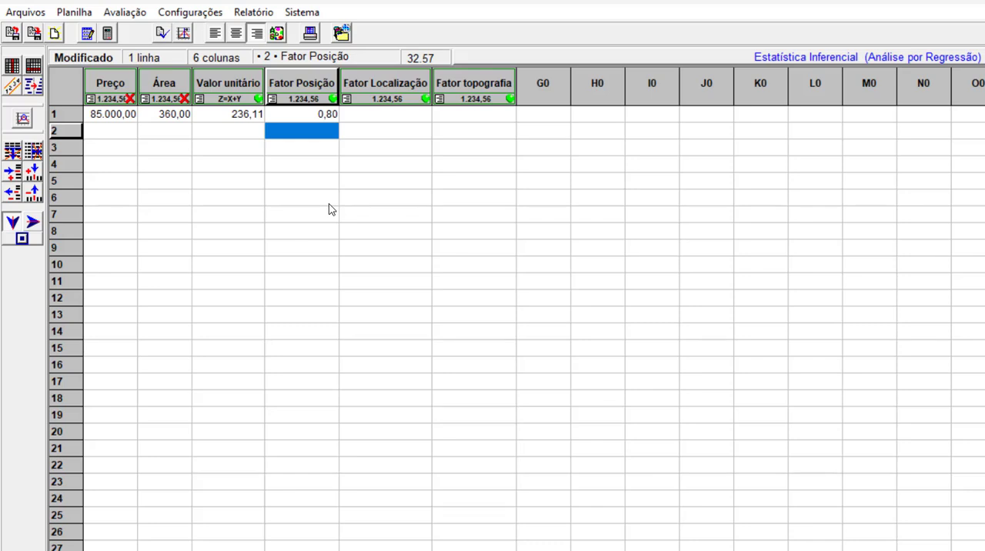
click(306, 115)
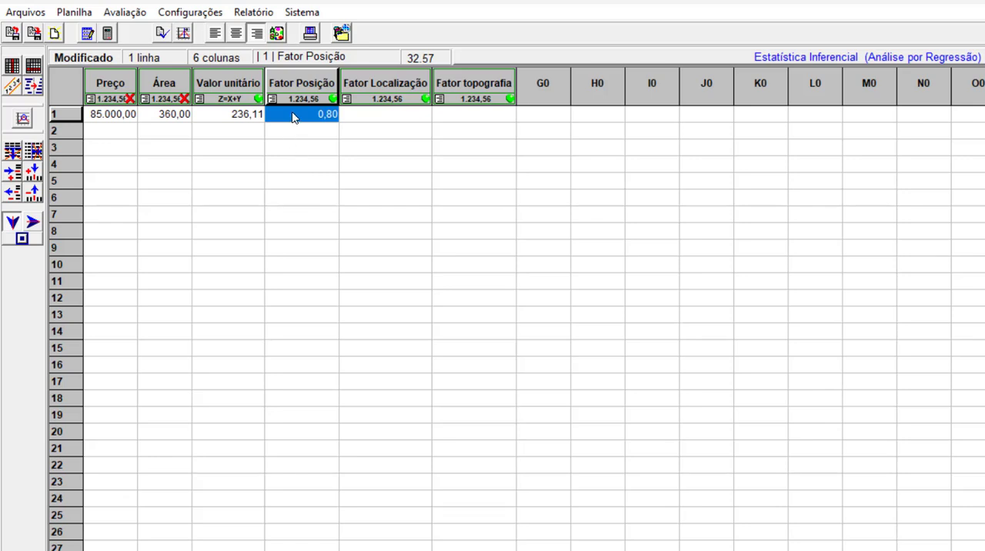
click(390, 117)
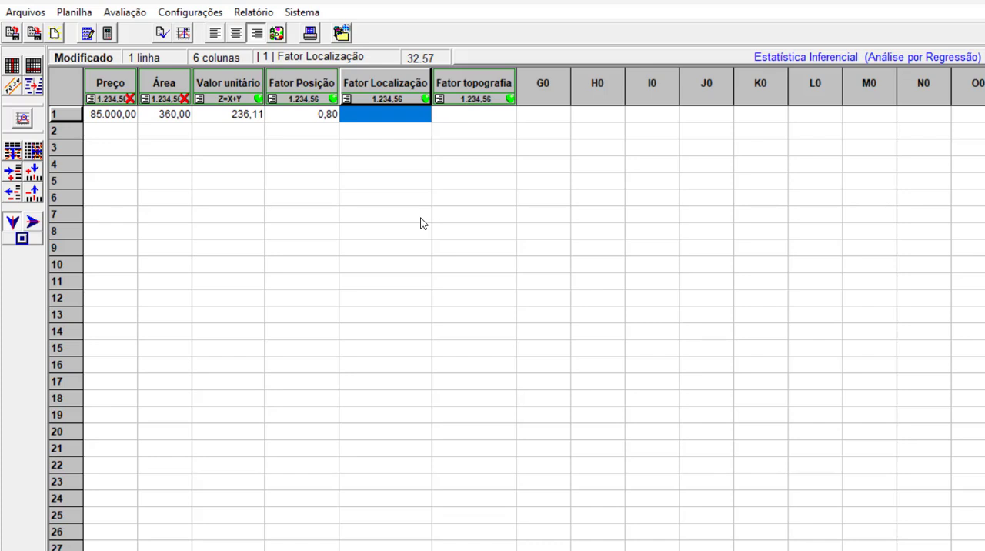
text(0,80)
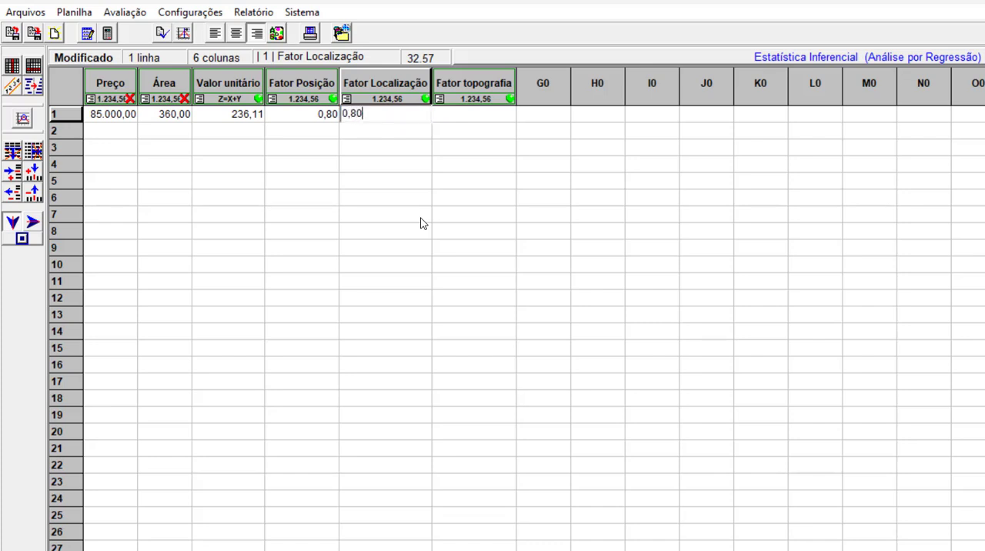
key(Return)
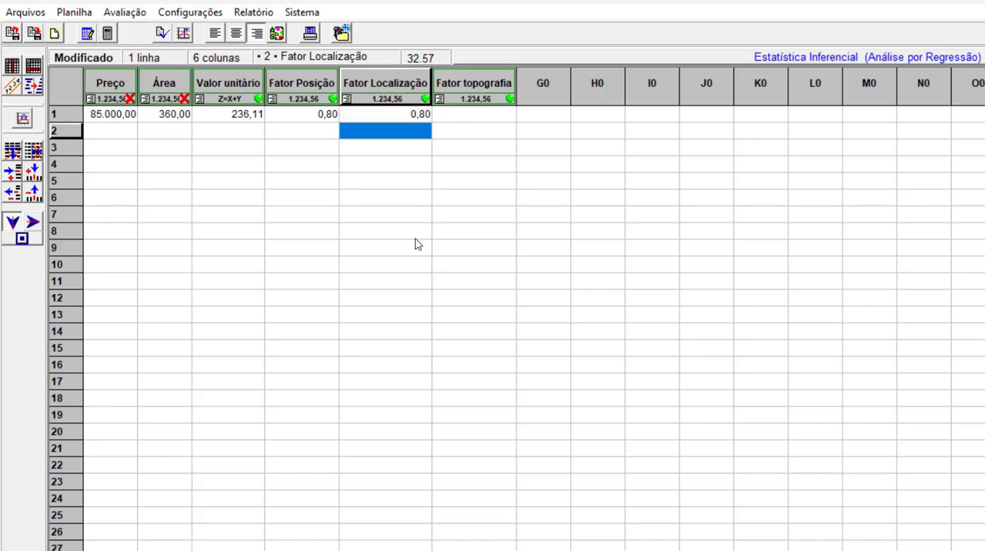
click(391, 116)
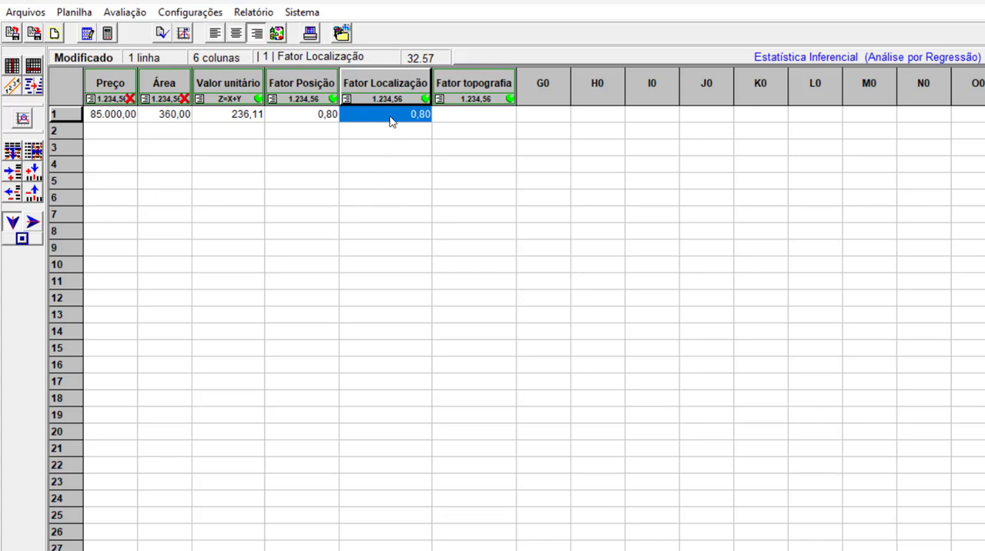
Enter 0,70 as the Fator topografia in row 1.
click(475, 117)
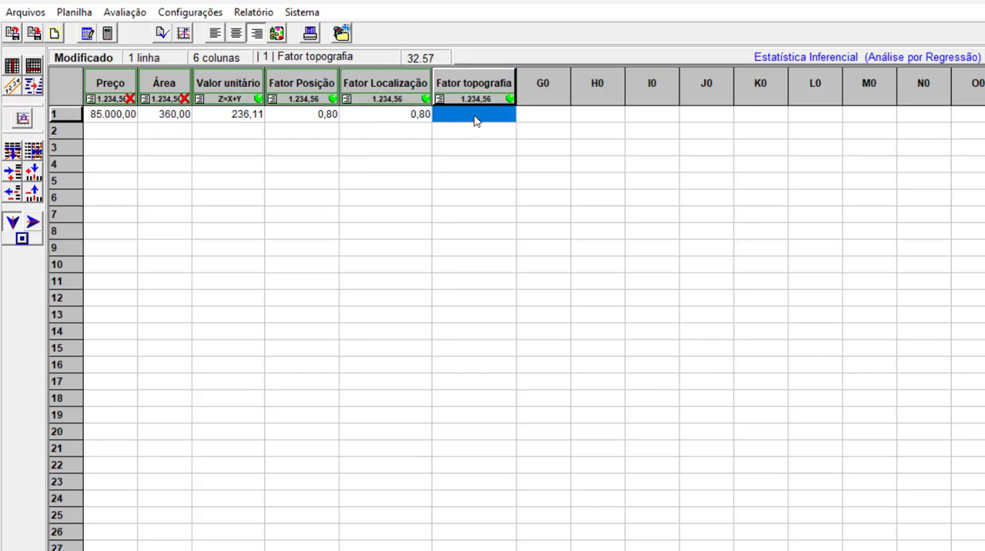
text(0,70)
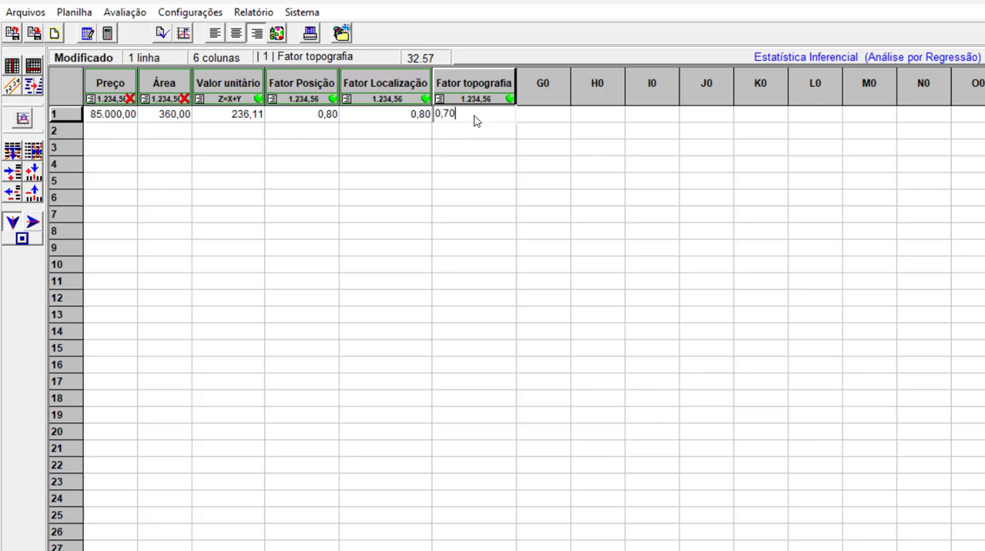
key(Return)
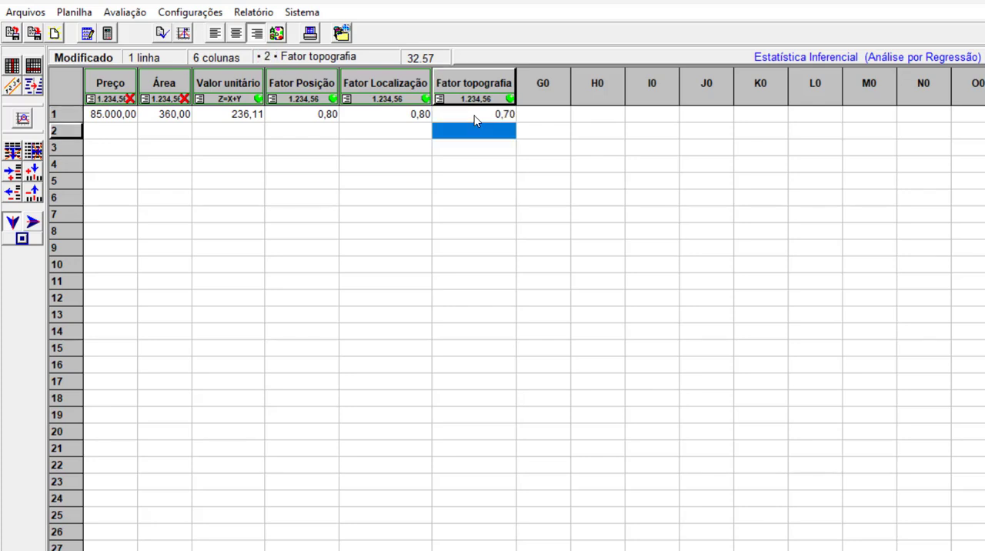
click(475, 115)
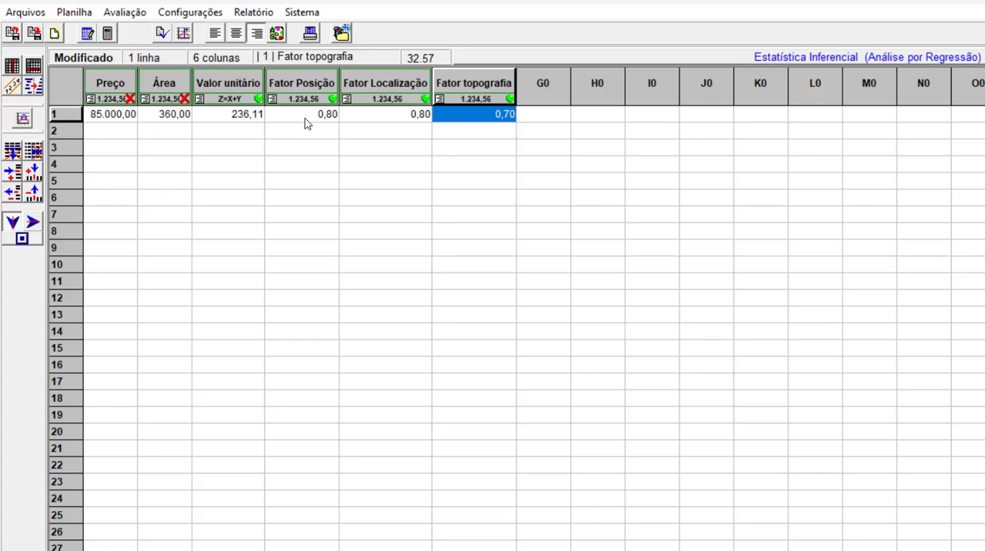
click(328, 120)
click(394, 119)
click(462, 117)
Save the current worksheet and open the FATORES-1-LOTE worksheet.
key(ctrl+s)
click(13, 35)
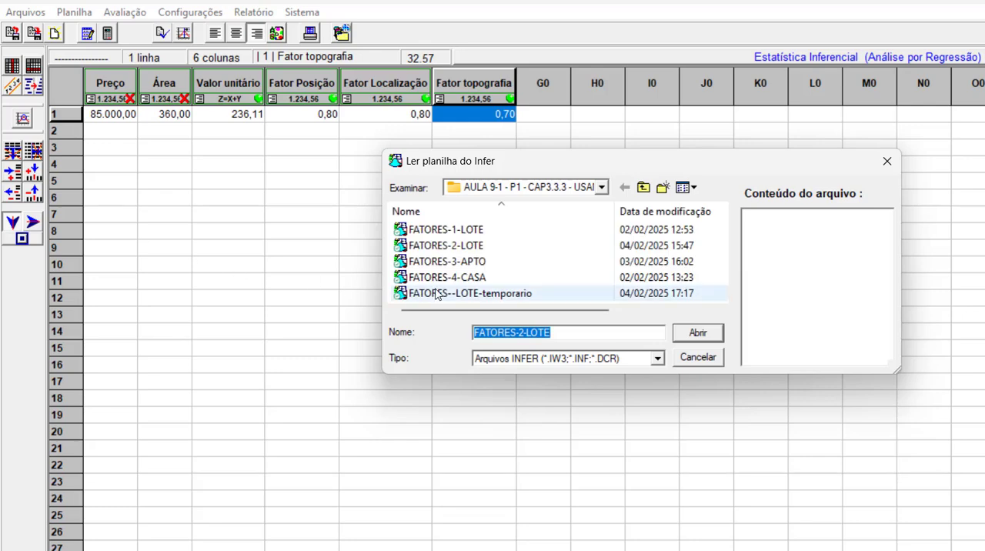
click(471, 231)
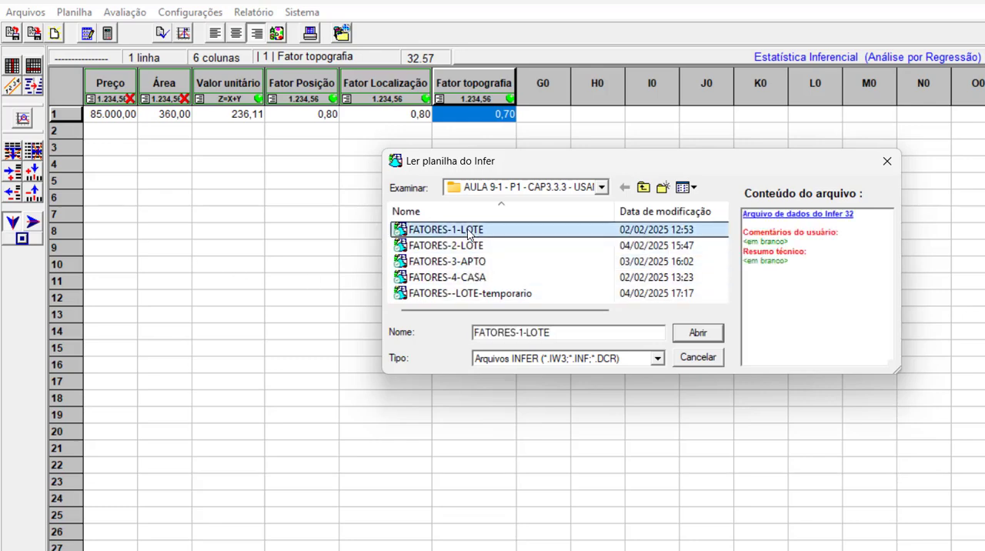
click(702, 339)
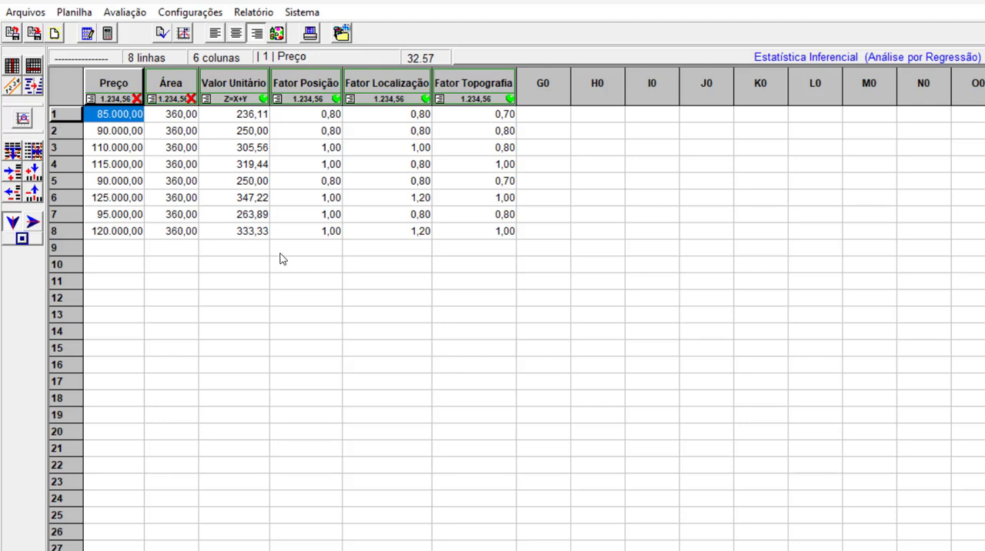
Review the price and the position, location and topography factors of the sample in row 8.
click(130, 233)
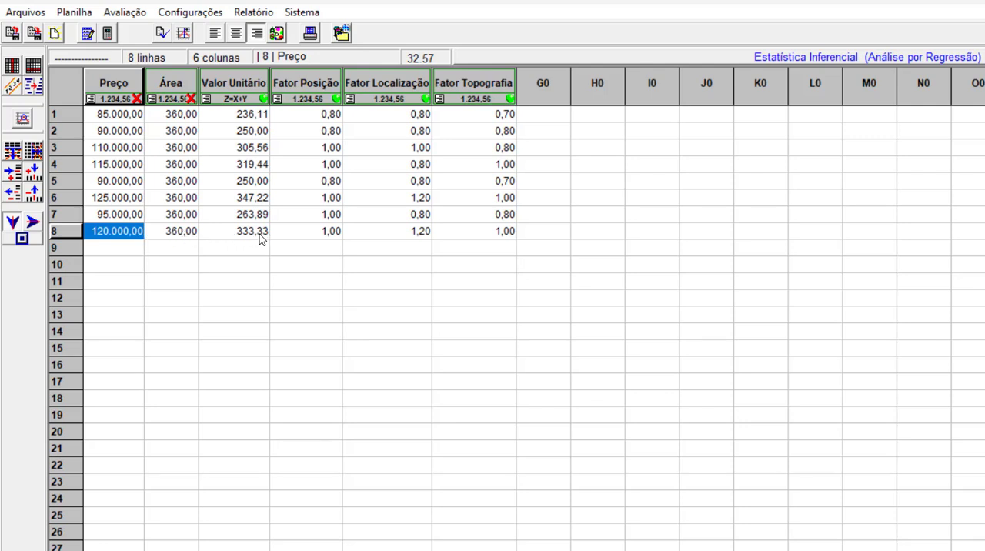
click(305, 233)
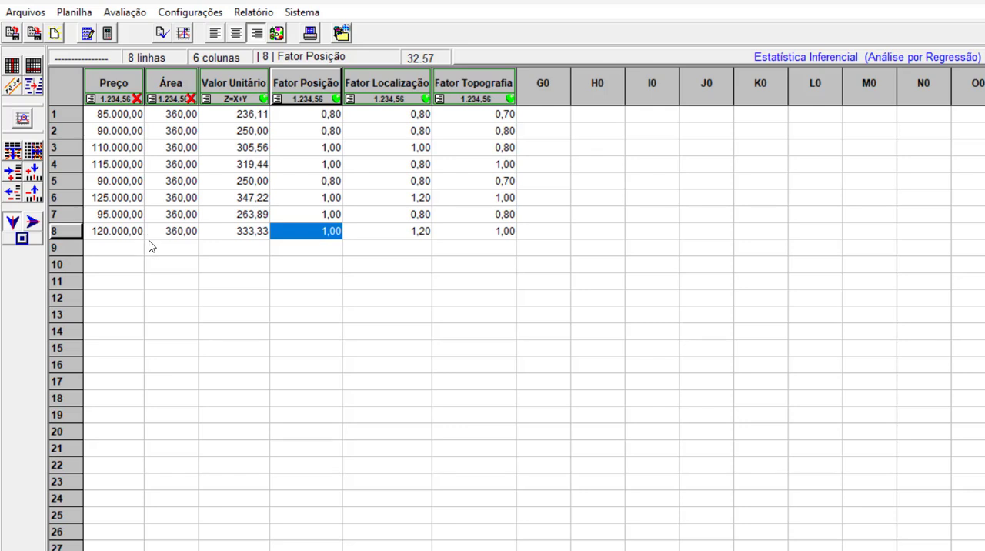
click(365, 233)
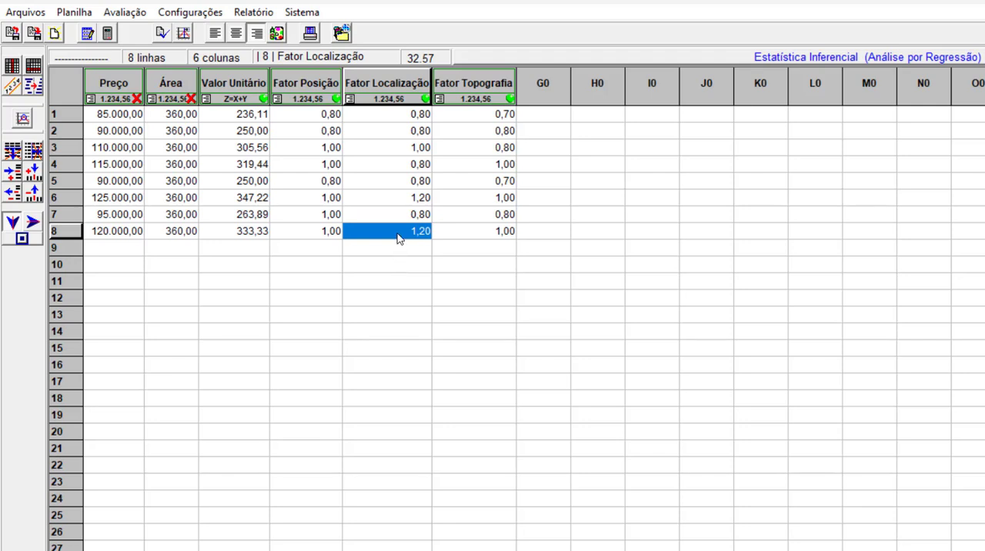
click(470, 232)
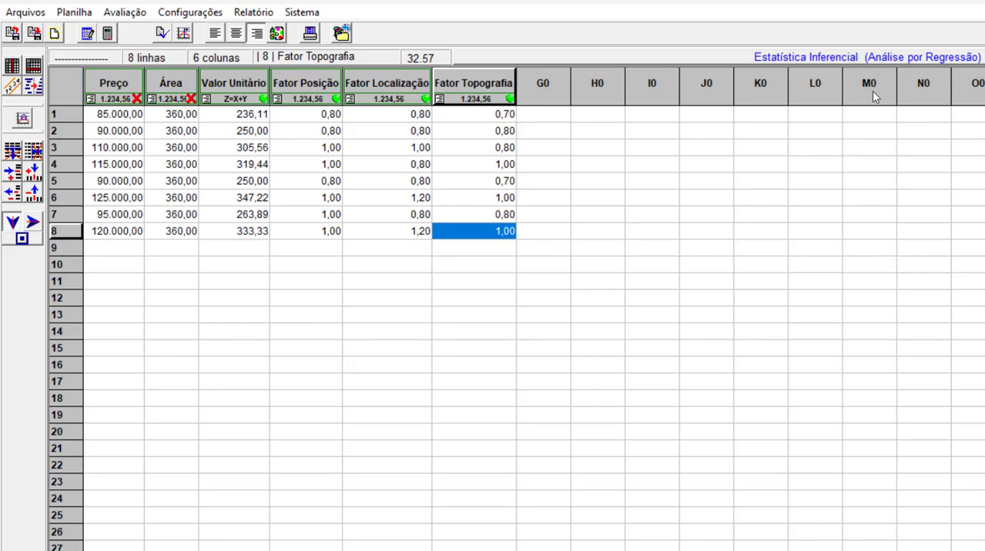
Switch between inferential and descriptive statistics to compare the columns, finishing in Estatística Descritiva (Análise por Fatores).
click(887, 60)
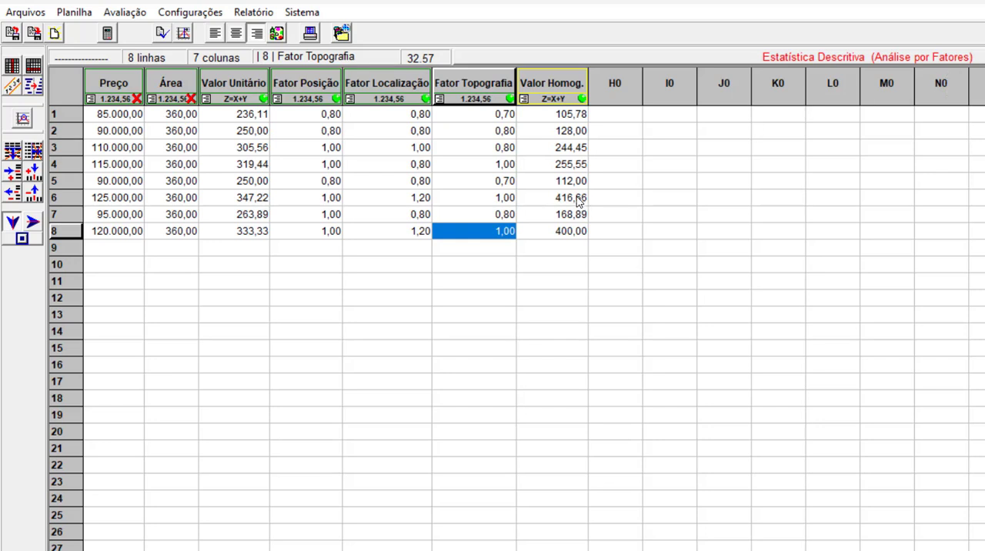
click(828, 61)
click(827, 60)
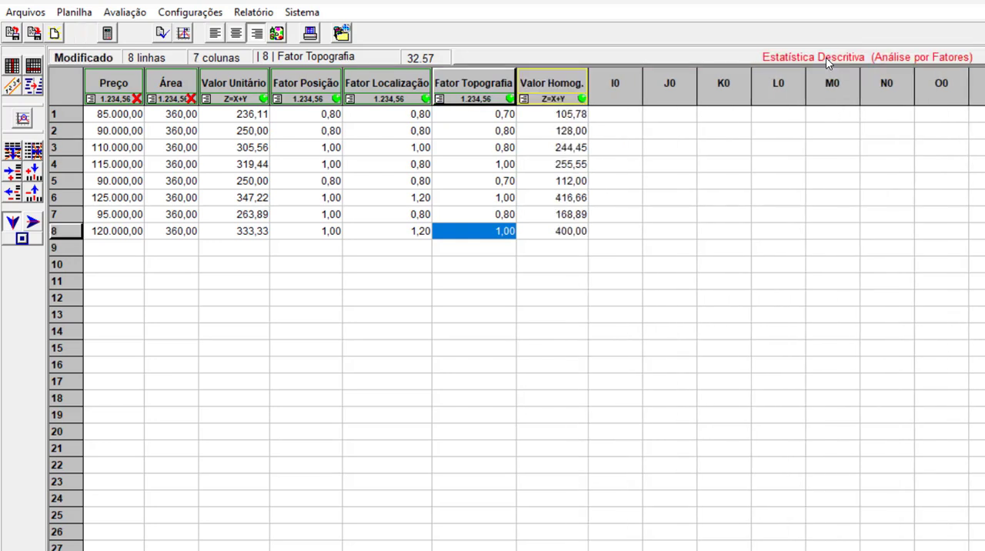
click(827, 60)
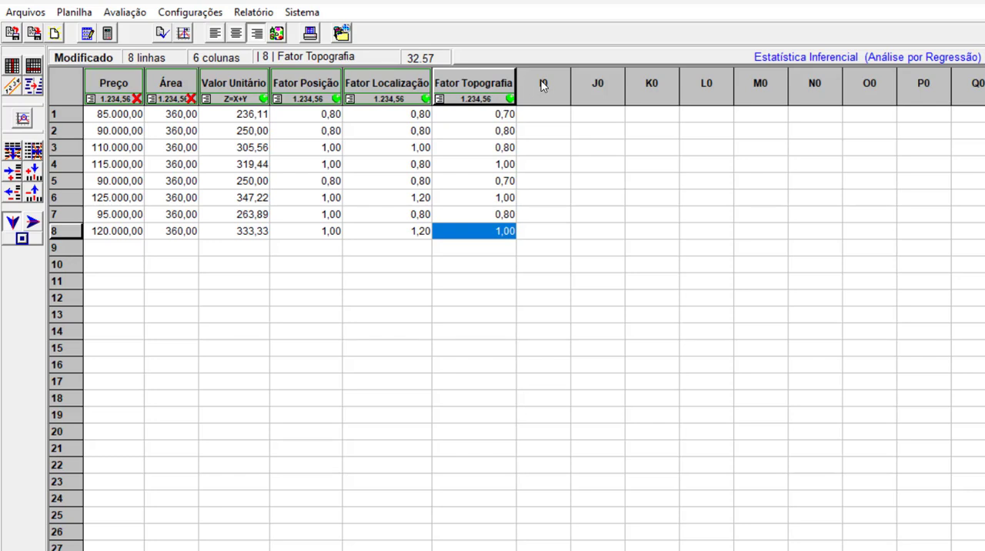
click(837, 60)
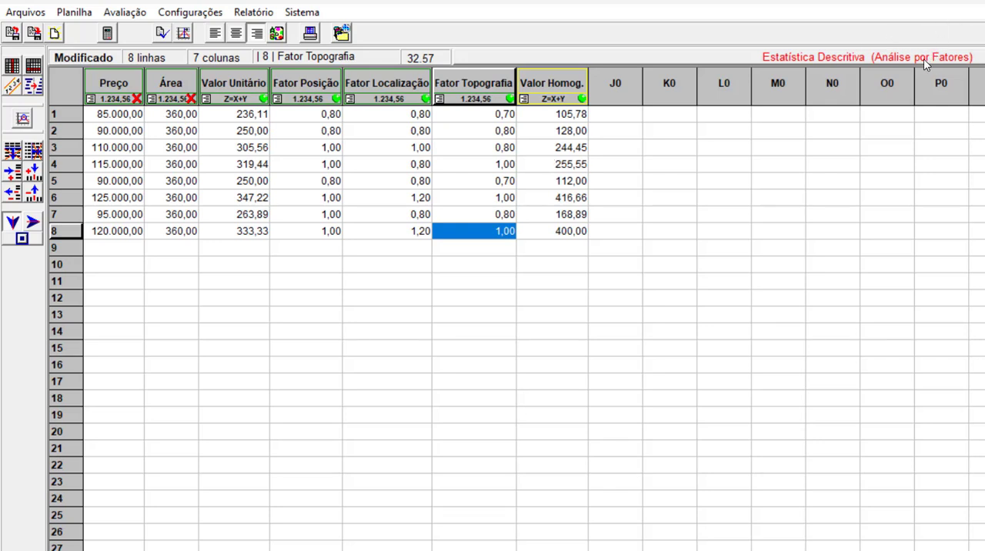
click(896, 65)
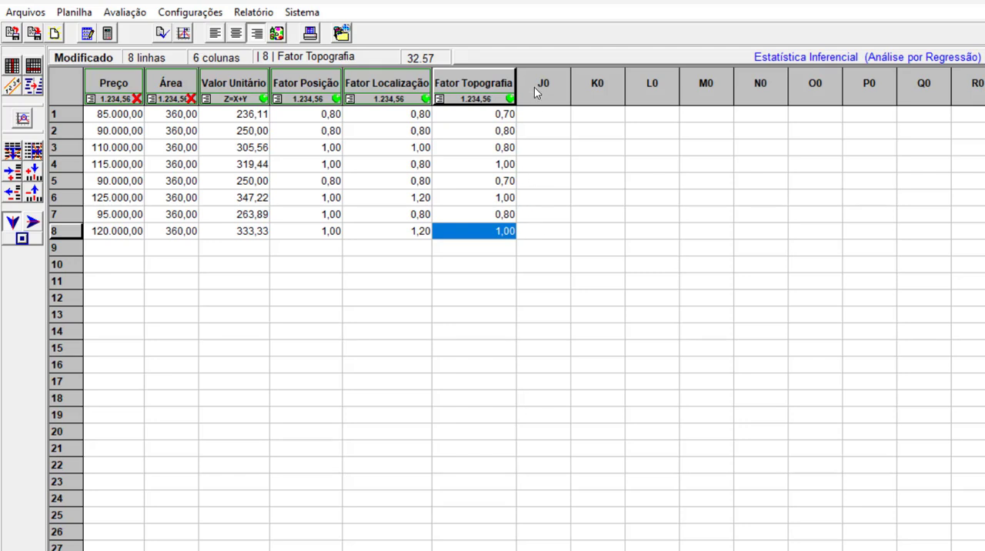
click(857, 57)
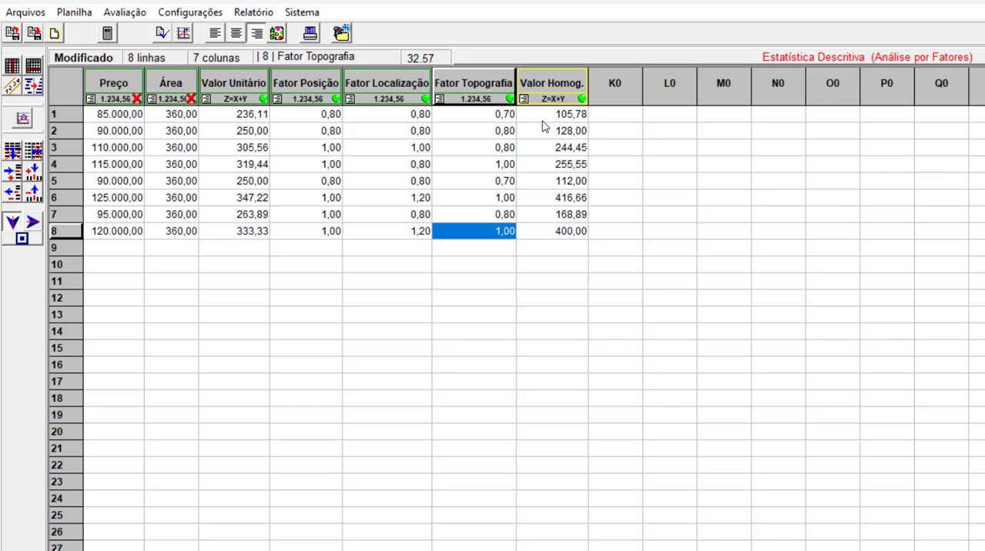
Review the topography, location and position factors, the unit value and the homogenized value of the sample in row 1.
click(474, 116)
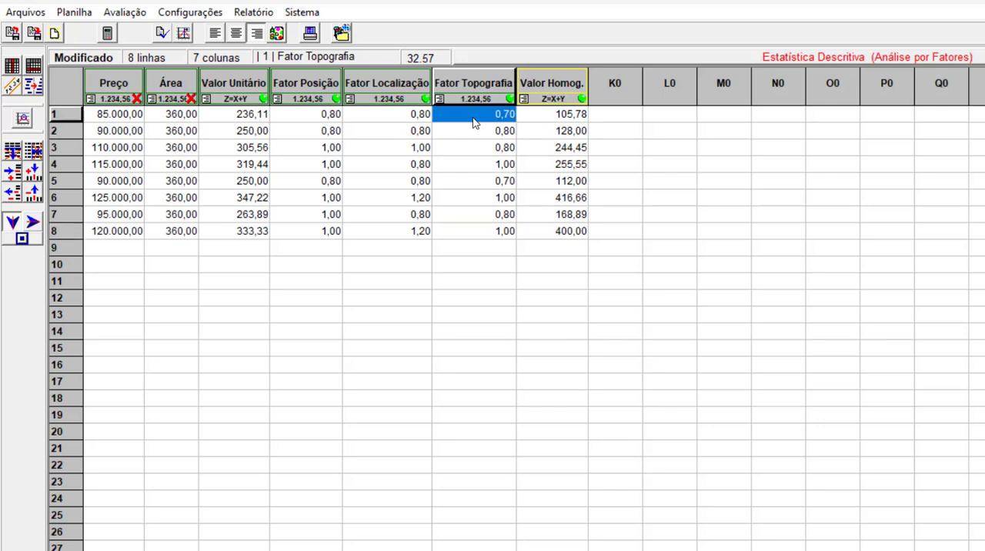
click(388, 117)
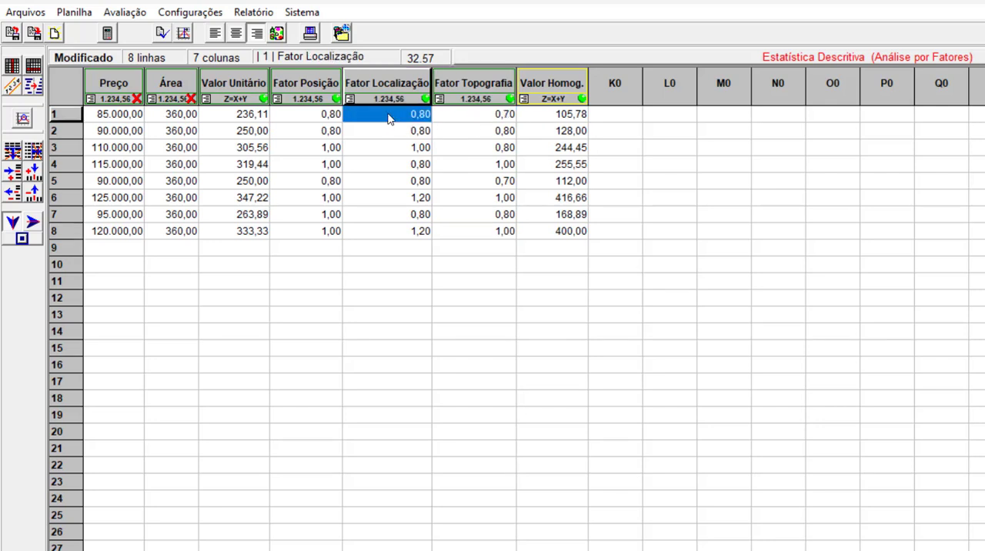
click(310, 119)
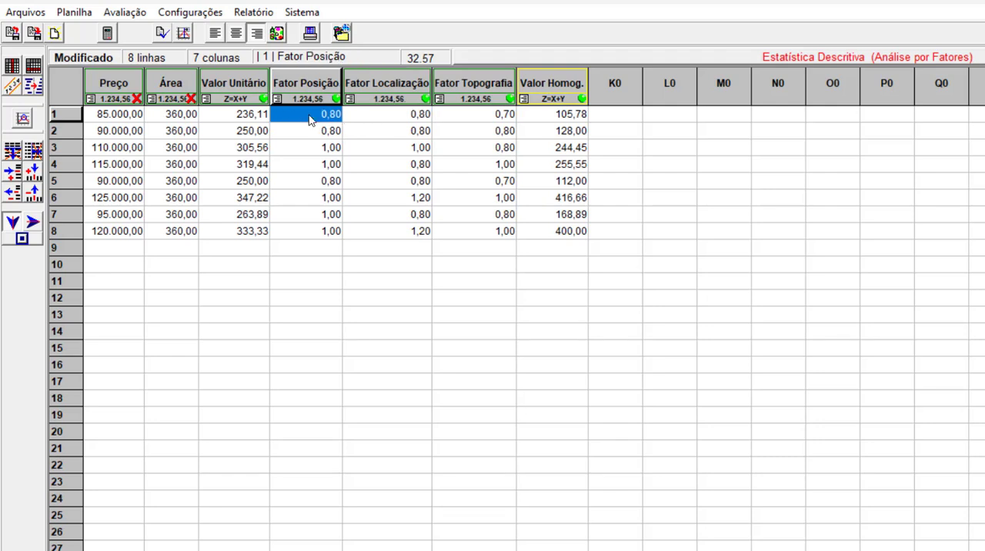
click(240, 117)
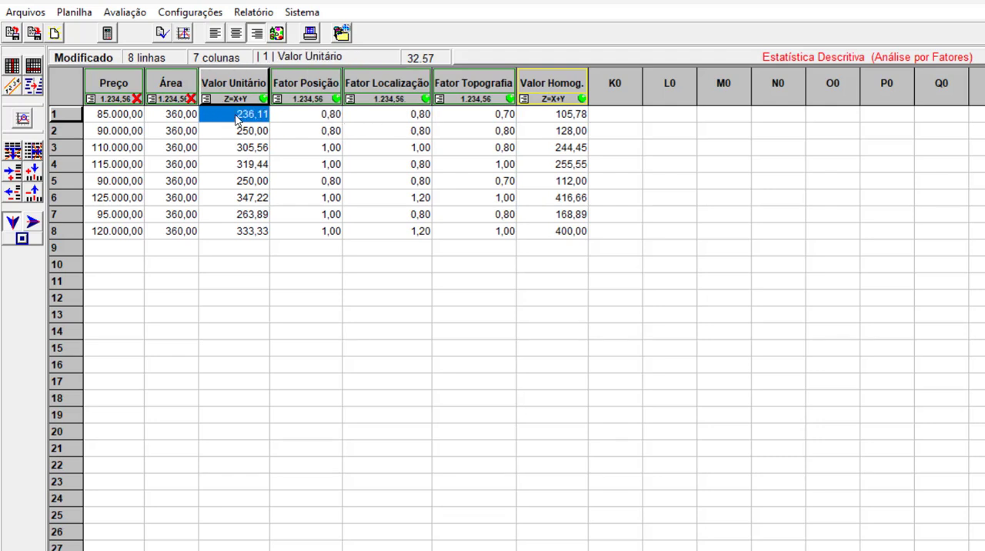
click(542, 117)
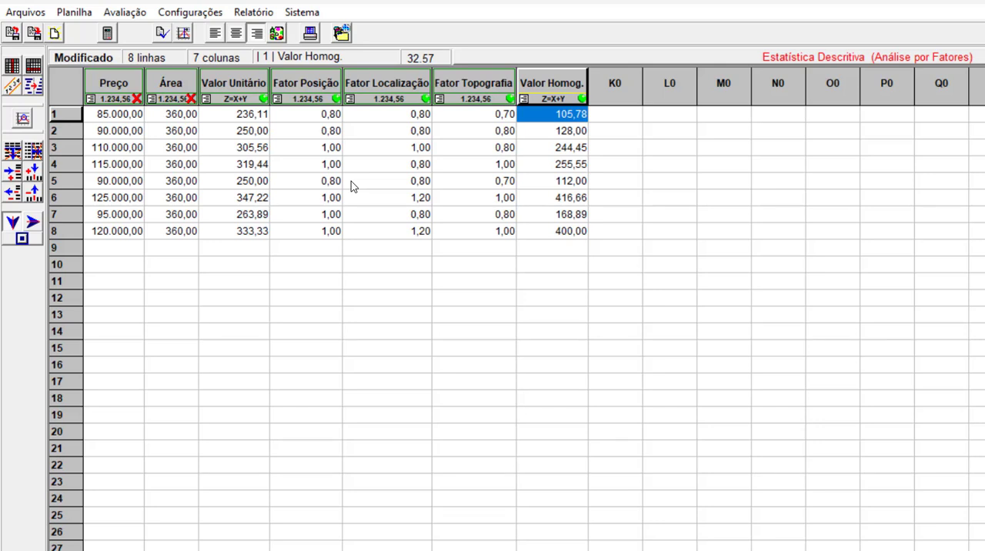
Run the evaluation for a Lote with an Área of 360 m2 and Valor de Mercado as the final value in R$.
click(106, 35)
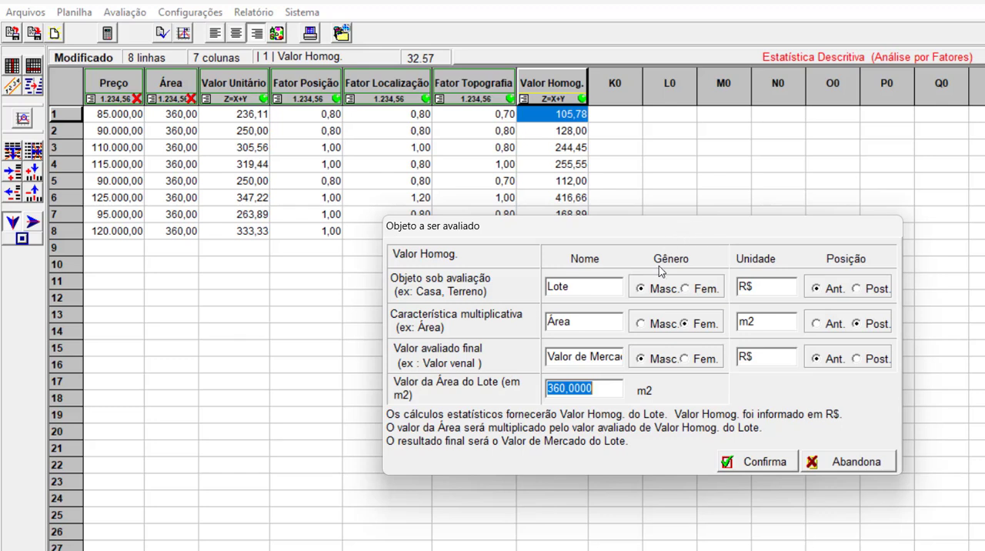
double_click(572, 286)
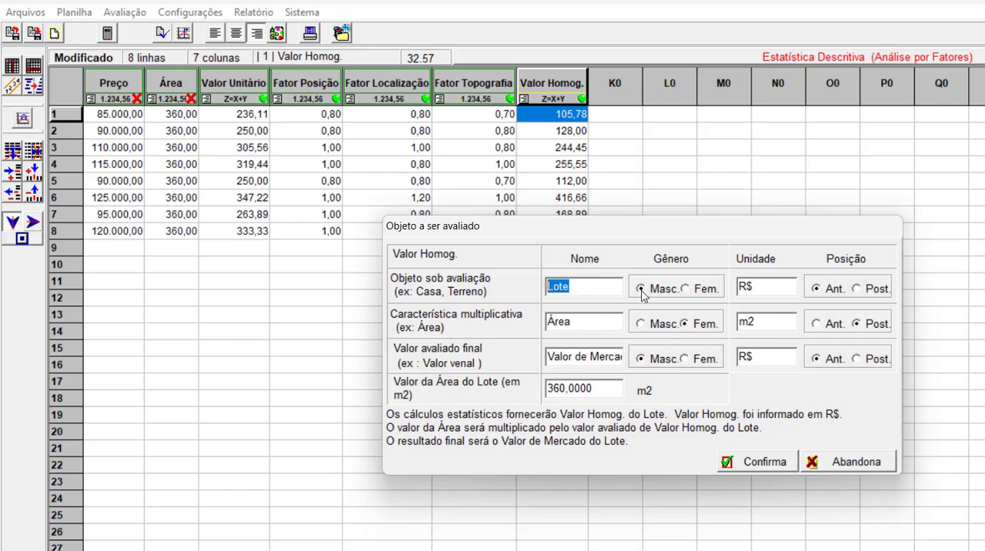
click(603, 286)
key(Right)
key(Right)
key(Right)
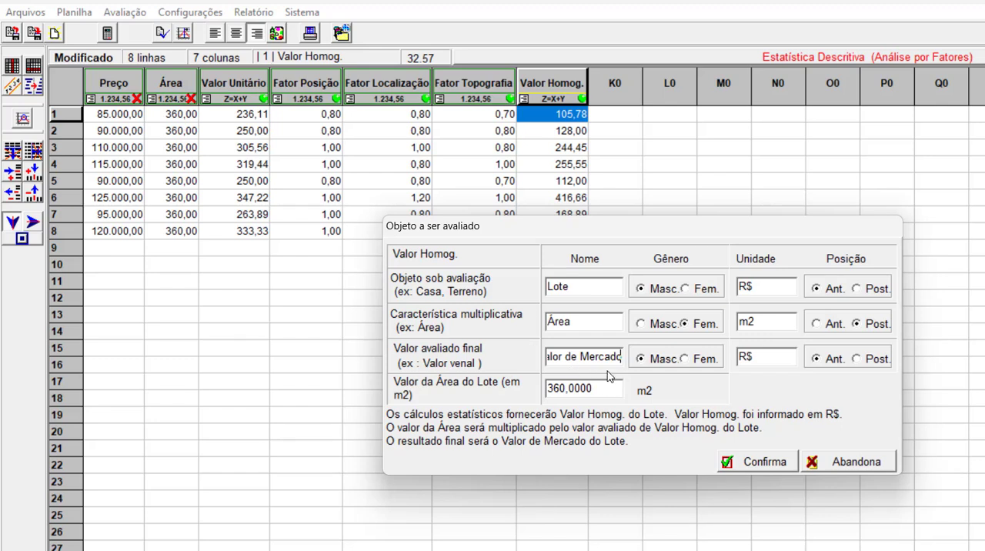
click(777, 464)
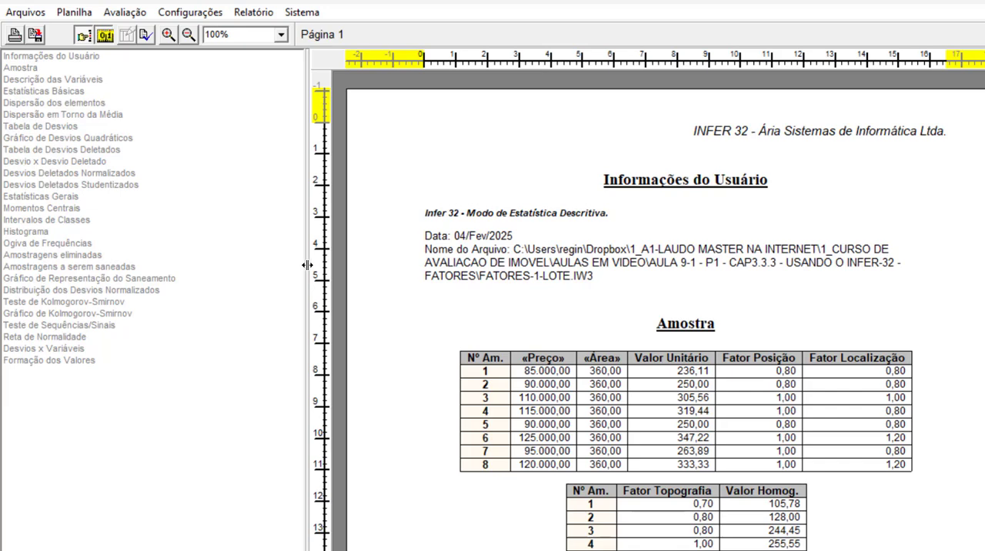
Narrow the report's section list and examine the user information, sample, variable description, eliminated samples and samples-to-be-screened sections.
drag(307, 265, 244, 265)
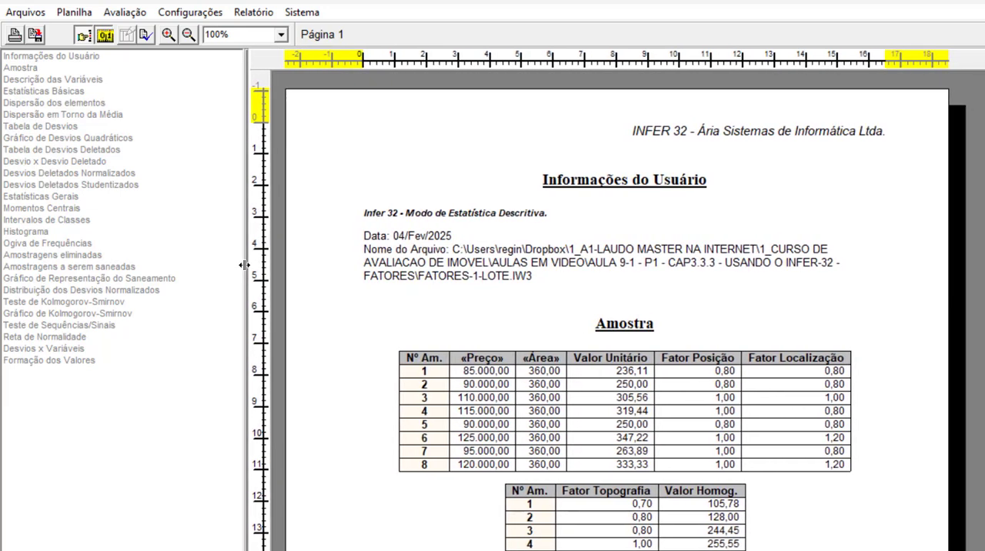
click(66, 57)
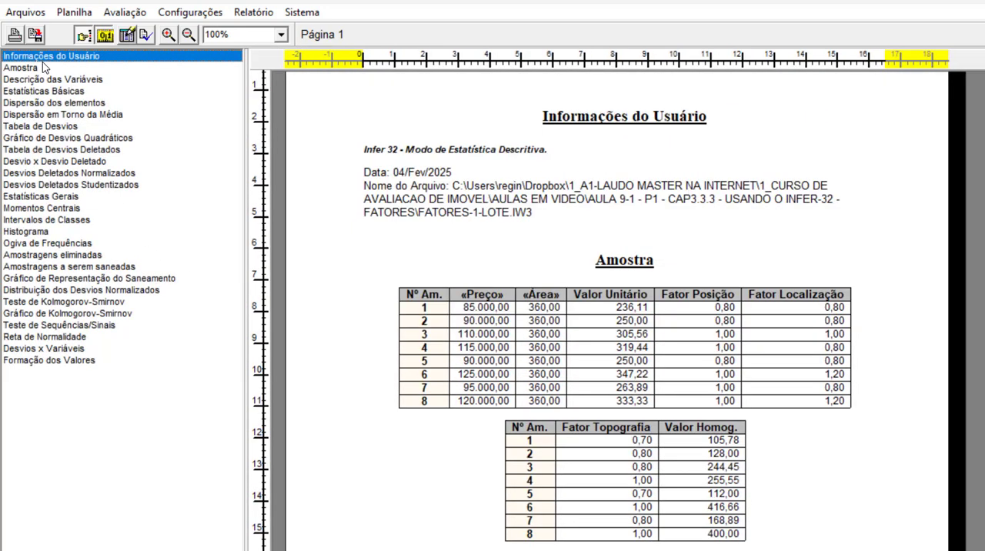
click(34, 69)
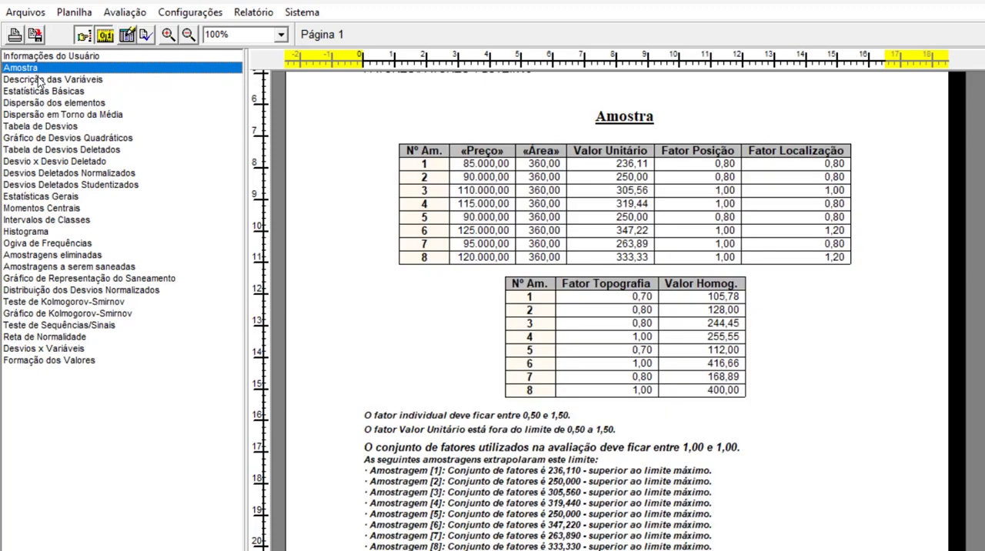
click(43, 82)
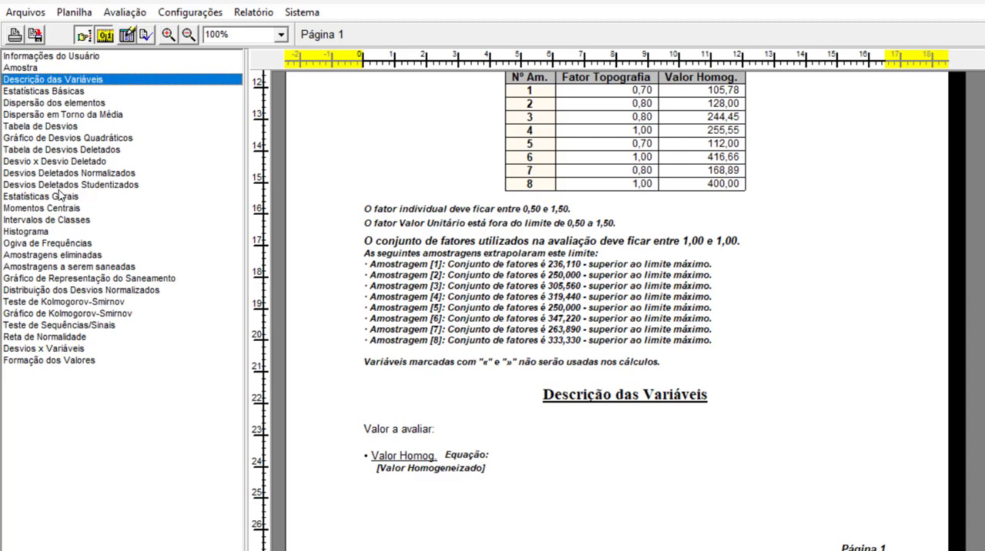
click(66, 259)
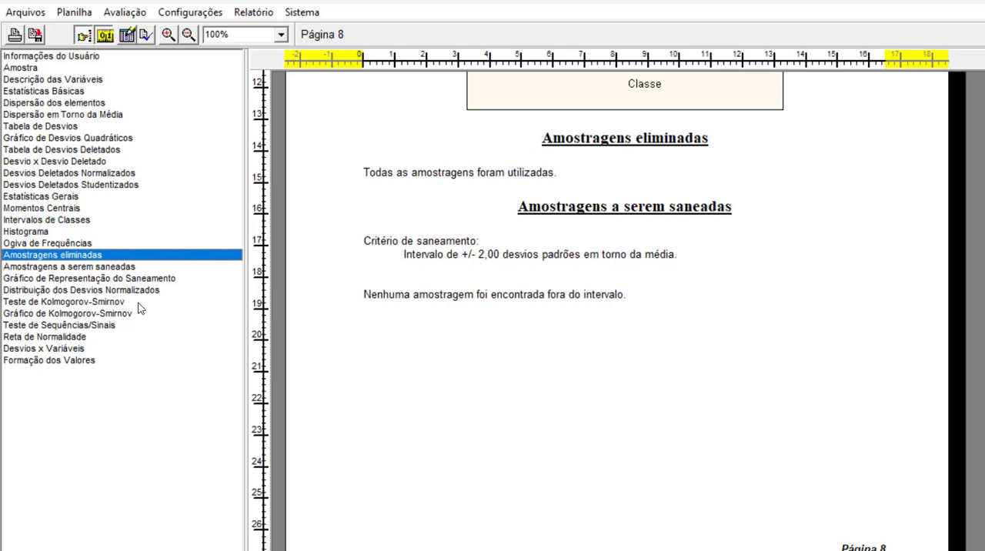
click(107, 269)
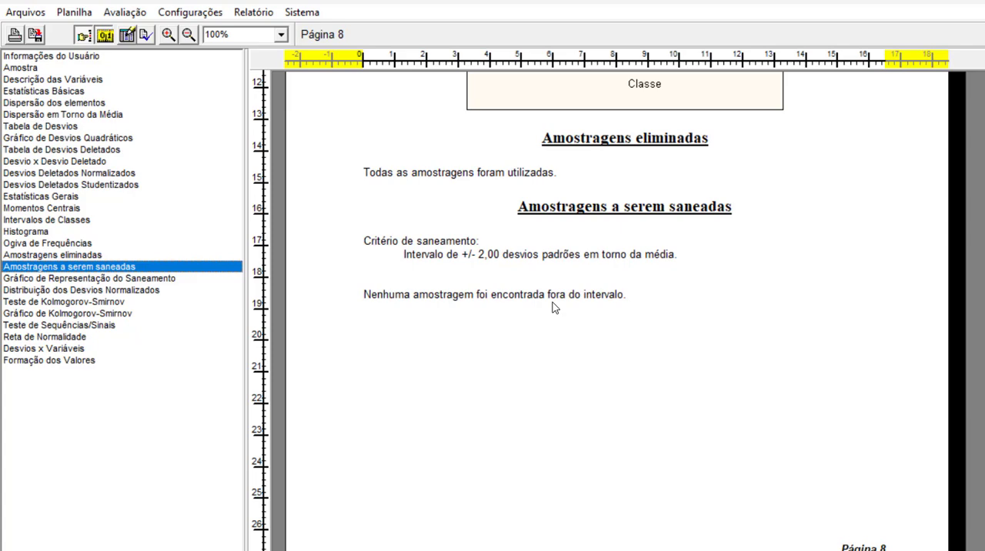
Examine the estimated values and confidence interval in the report's Formação dos Valores section, and return to the worksheet.
click(64, 361)
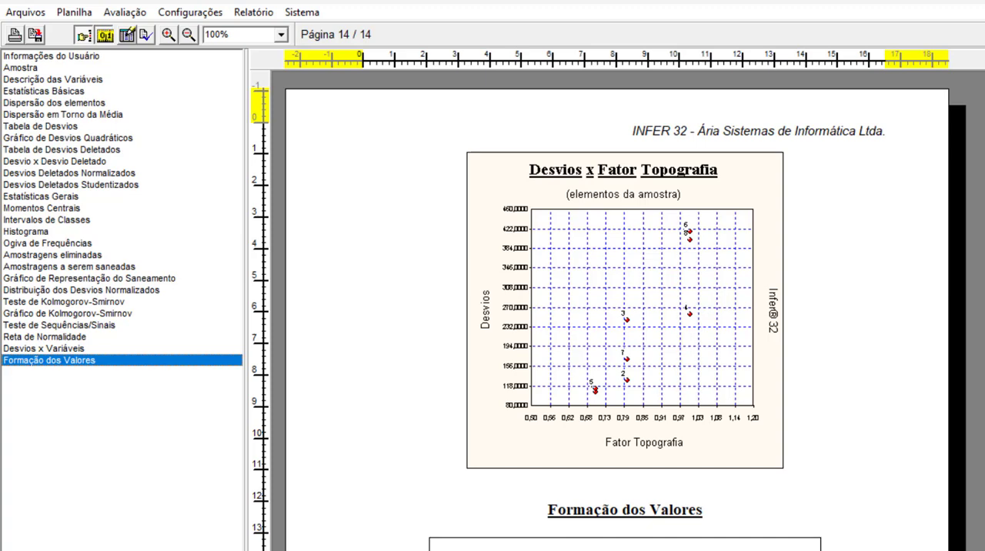
scroll(616, 308, down, 5)
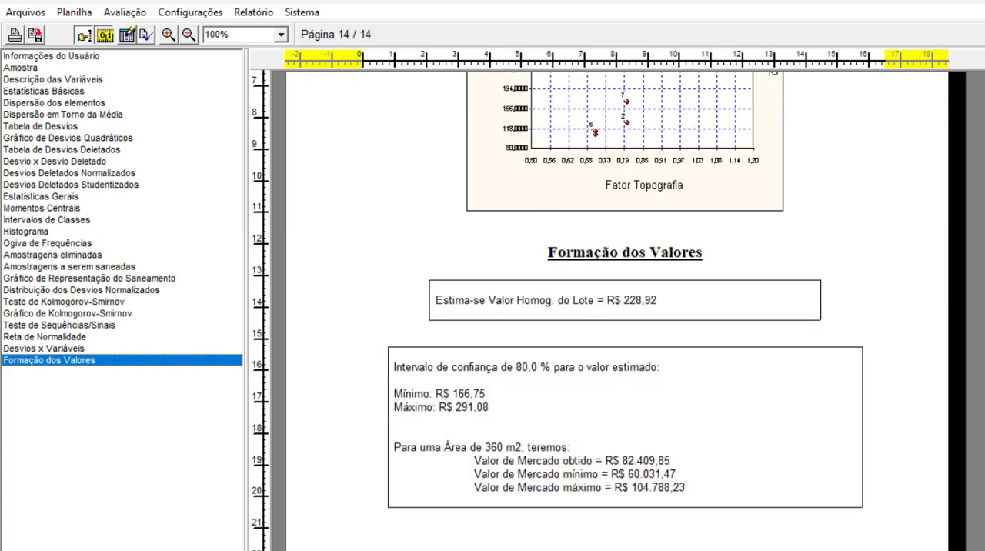
scroll(570, 326, down, 2)
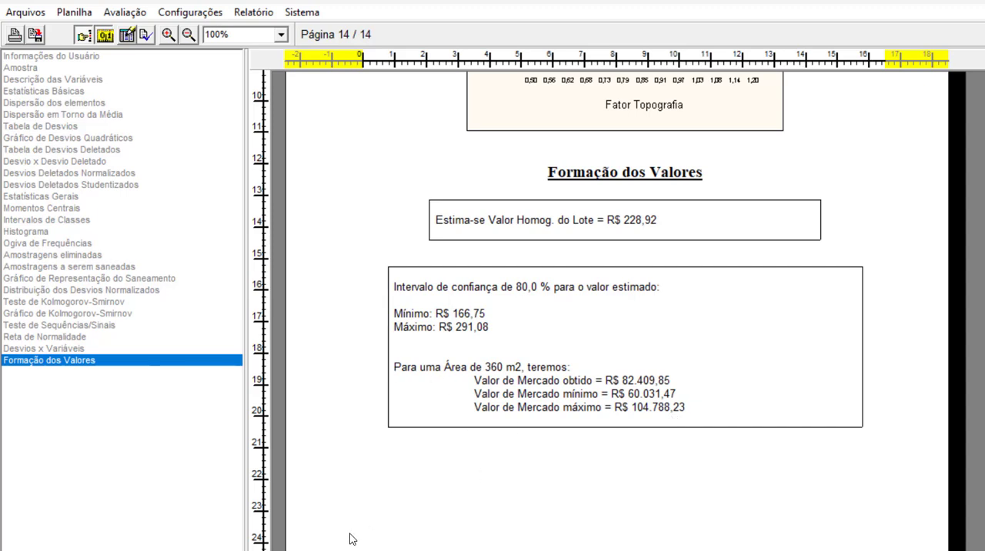
click(238, 549)
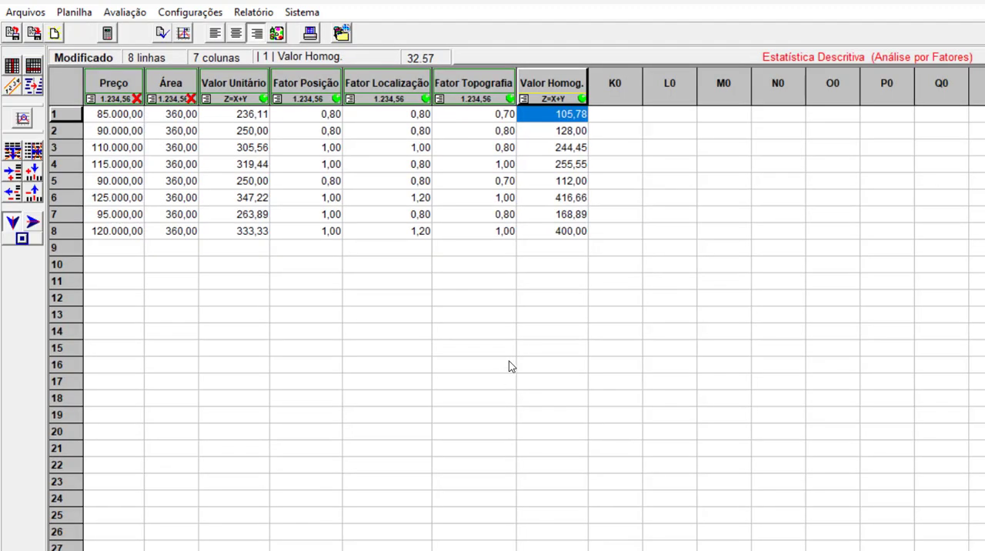
Start a new worksheet without saving the current one and switch it to Estatística Inferencial (Análise por Regressão).
click(56, 34)
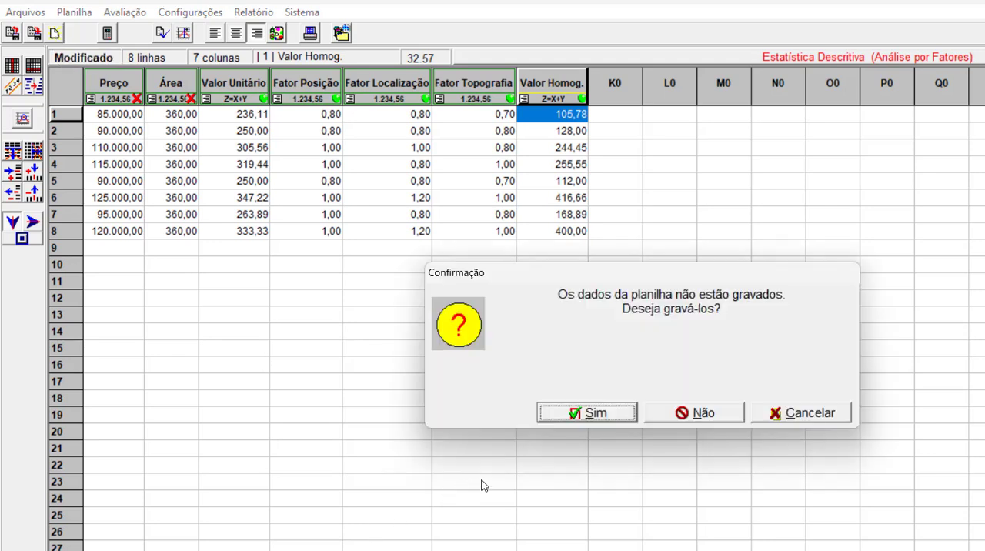
click(695, 414)
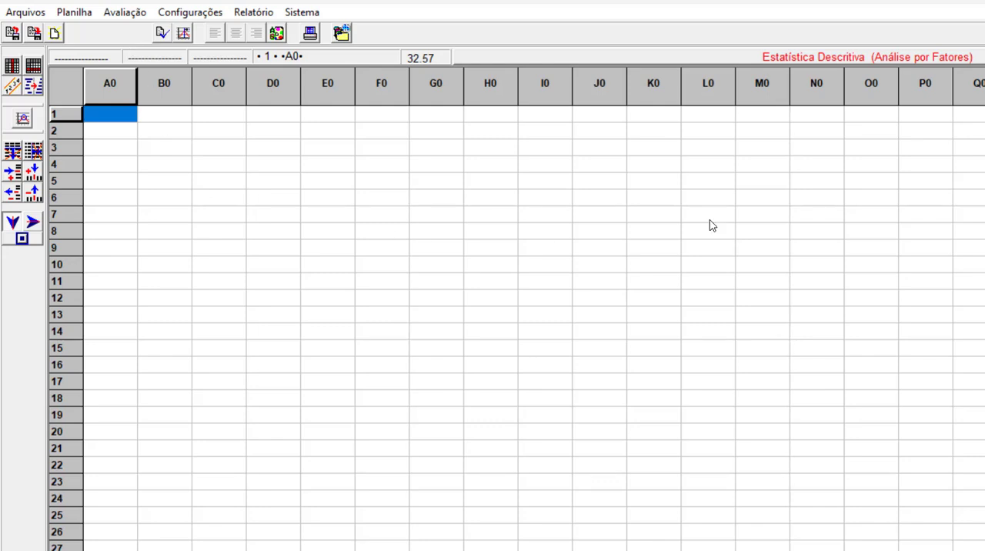
click(918, 57)
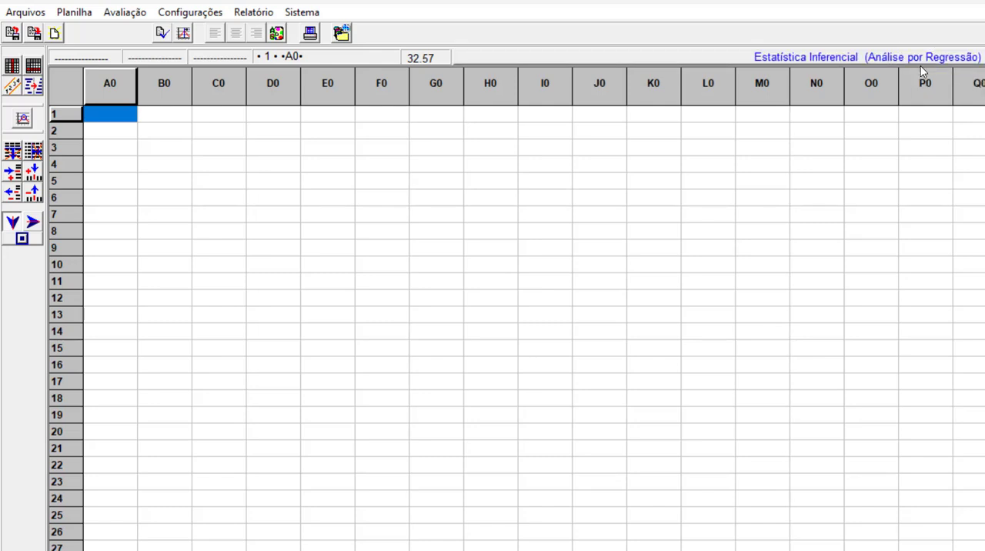
Configure columns A0 and B0 as numeric variables named Preço and Área.
right_click(108, 90)
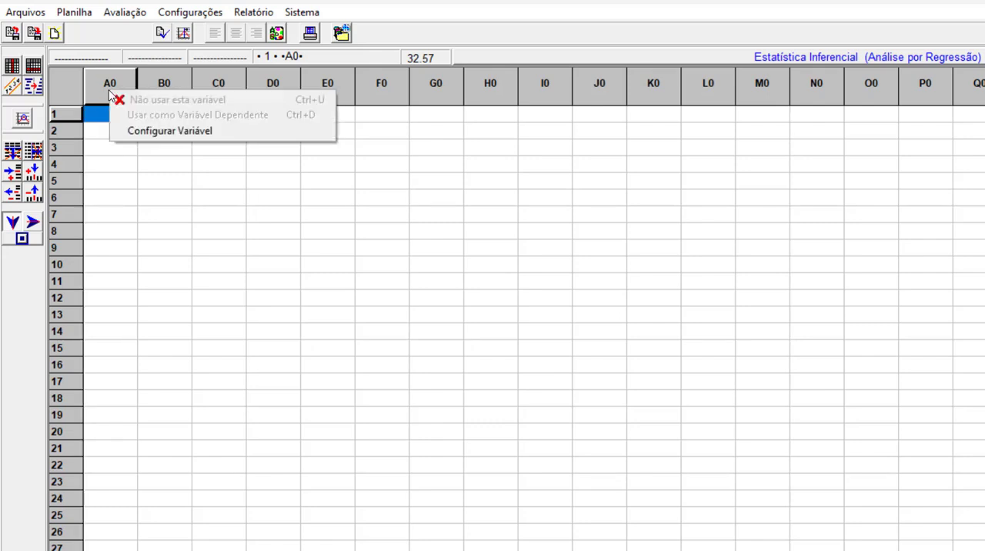
click(175, 129)
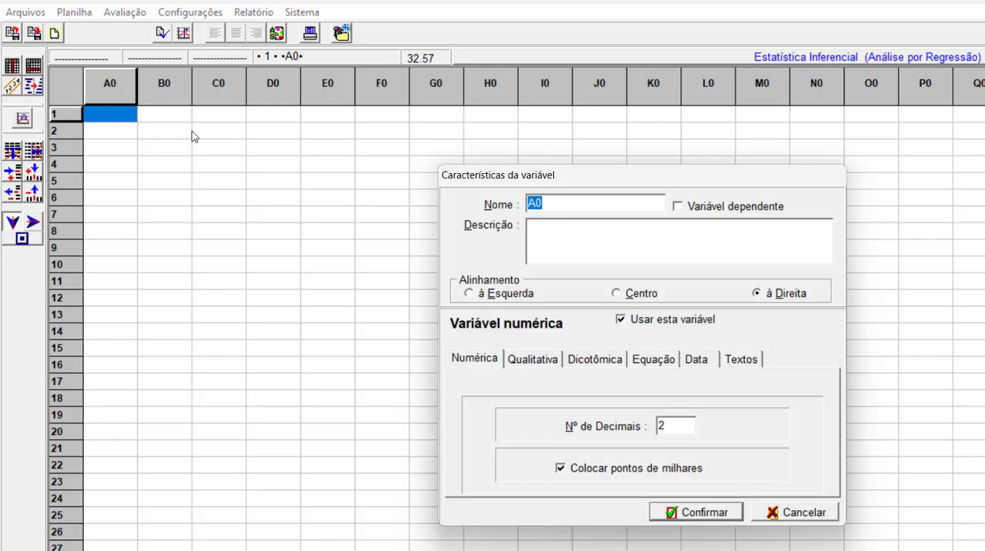
text(Preço)
click(707, 515)
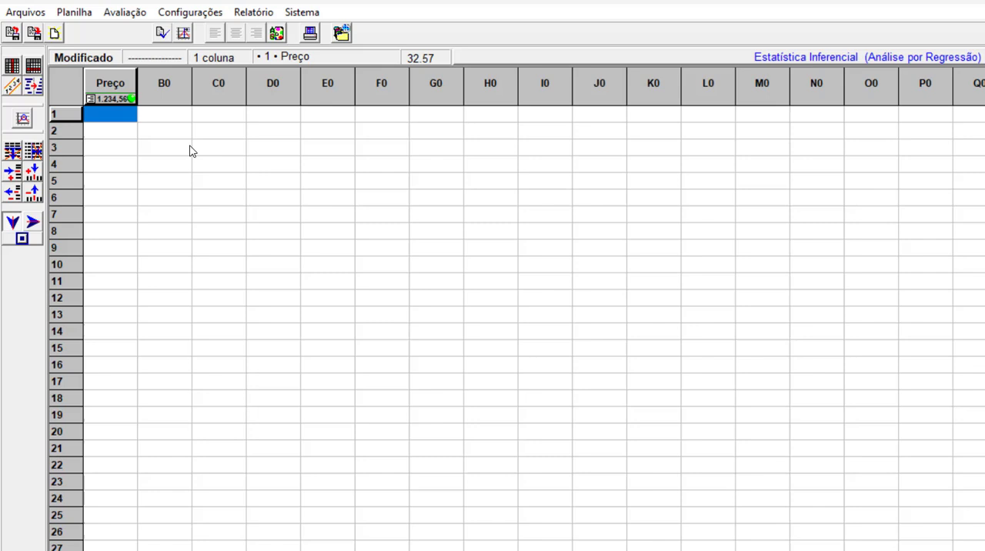
right_click(174, 87)
click(231, 123)
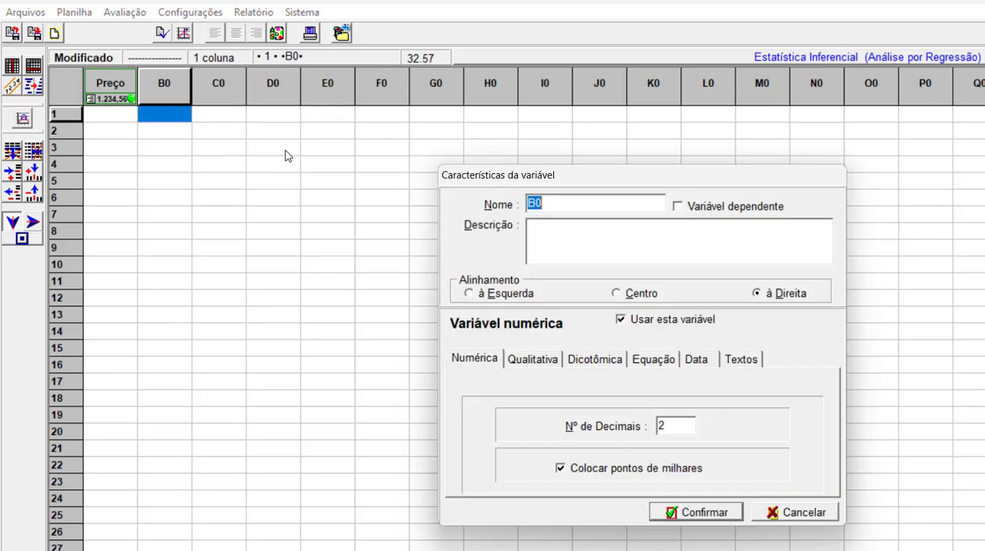
text(Área)
click(711, 511)
Name the variable in column C0 Valor unitário and make it a calculated variable based on an equation.
right_click(234, 83)
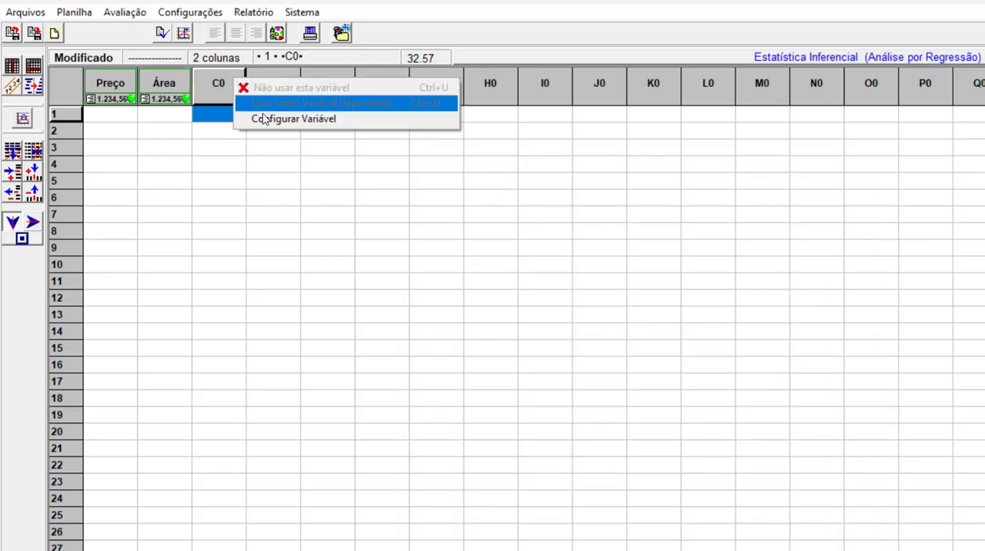
click(266, 120)
text(lor unit)
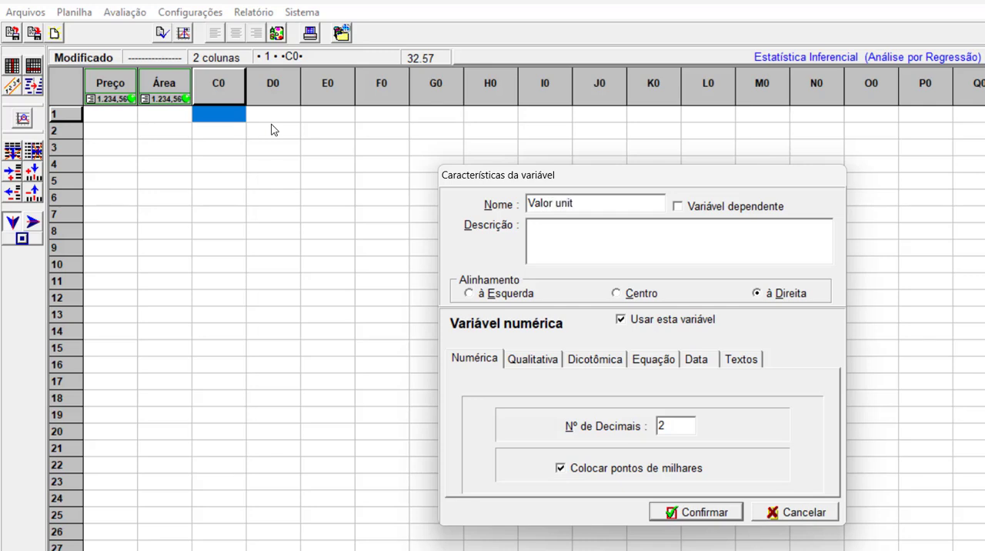
text(ário)
click(647, 365)
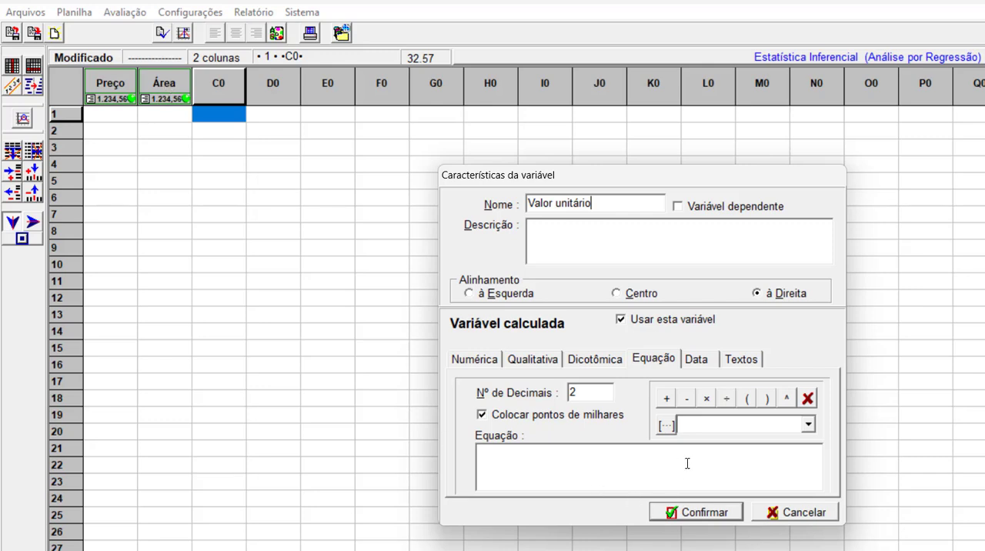
Define the Valor unitário equation as [Preço]÷[Área] and confirm the variable.
click(808, 425)
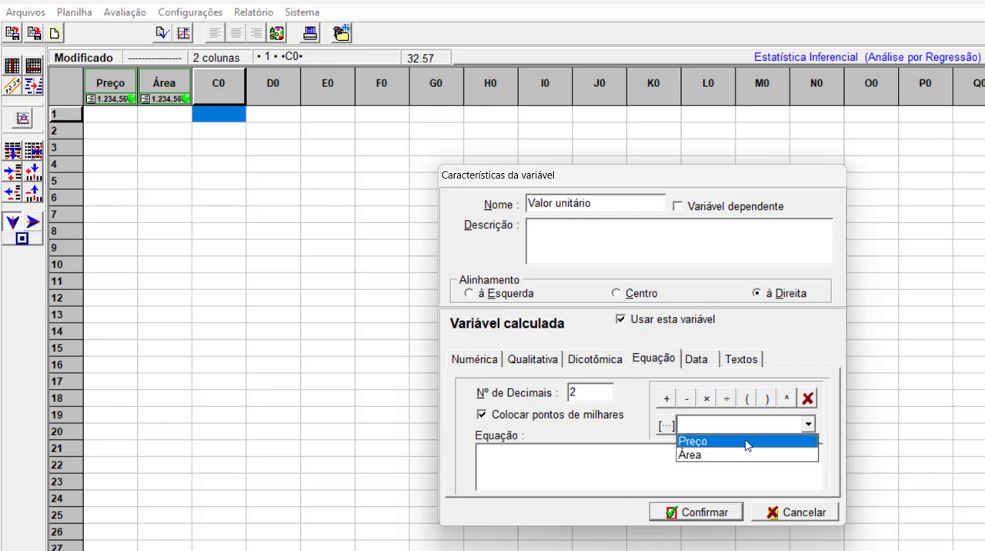
click(704, 443)
click(666, 426)
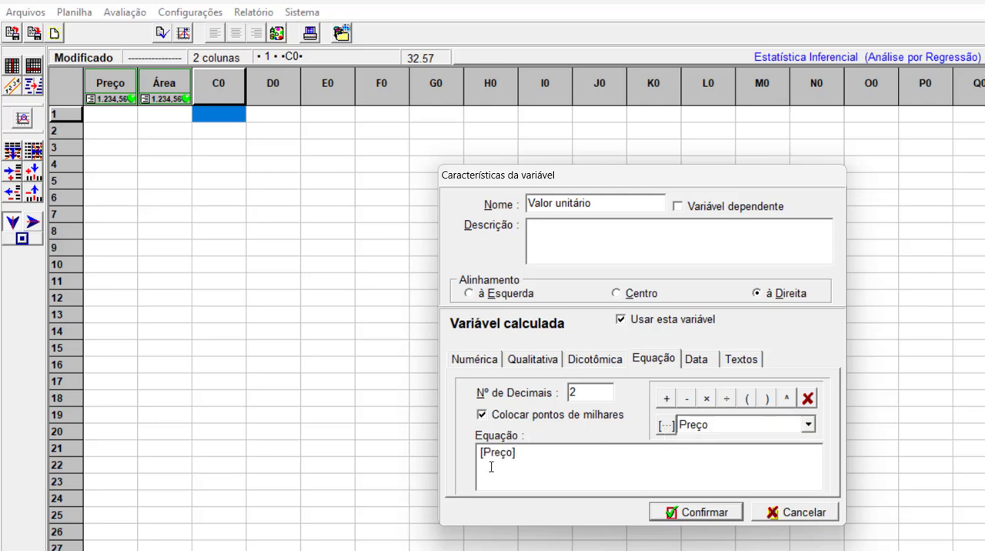
click(727, 398)
click(808, 425)
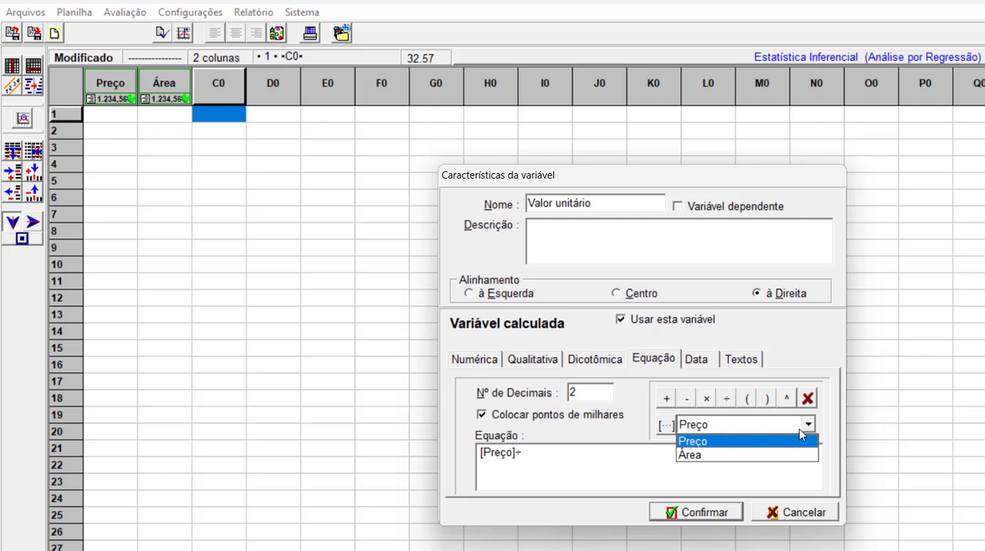
click(696, 456)
click(666, 428)
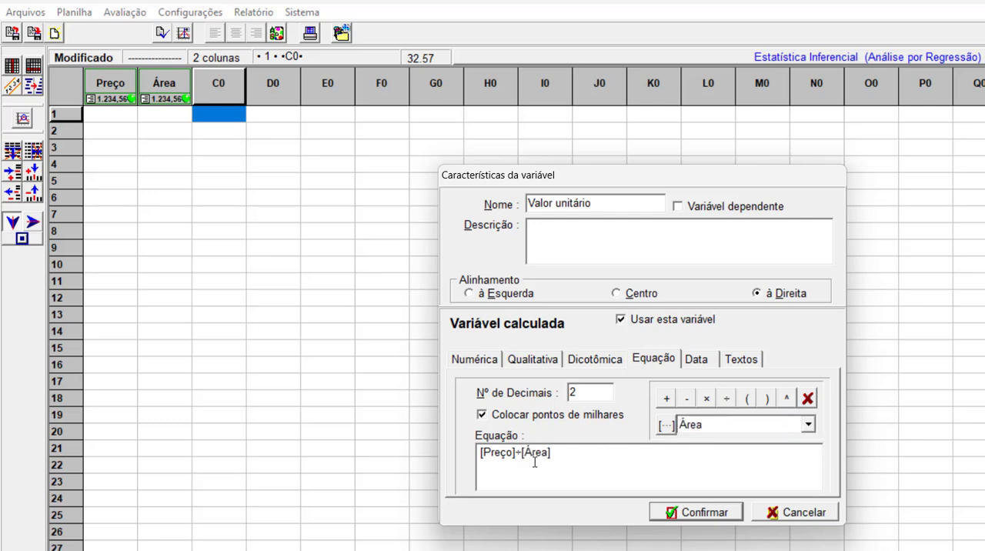
click(715, 509)
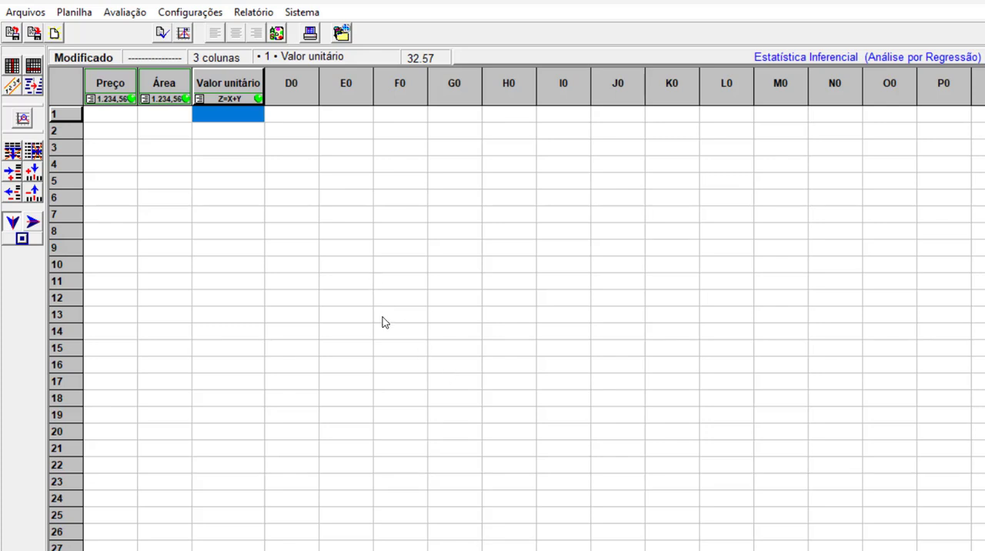
Configure column D0 as a numeric variable named Fator oferta.
right_click(292, 86)
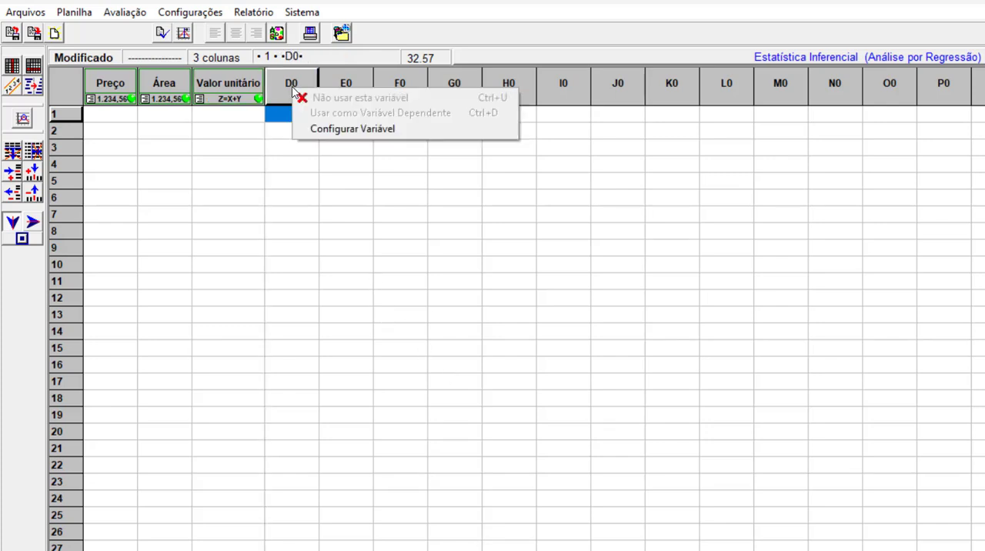
click(333, 129)
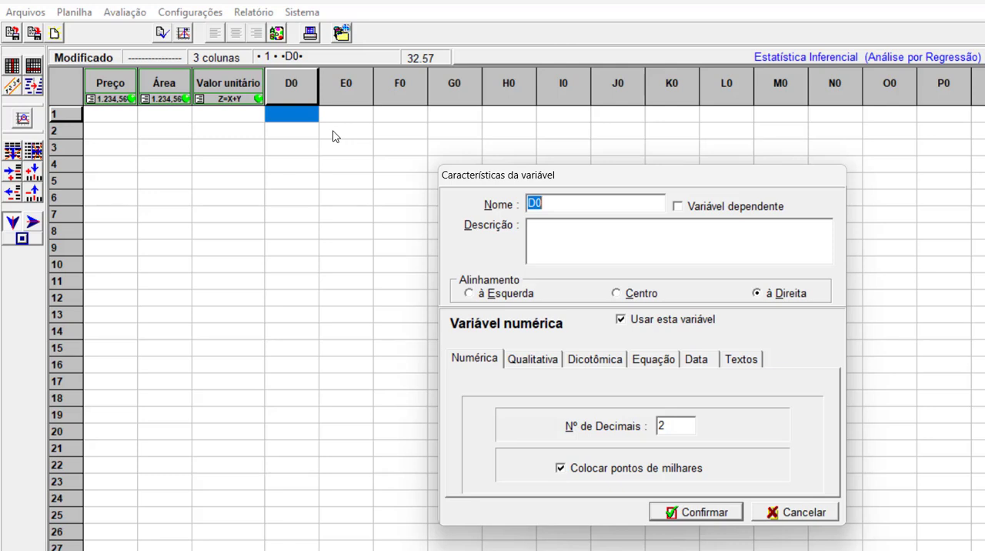
text(Fator oferta)
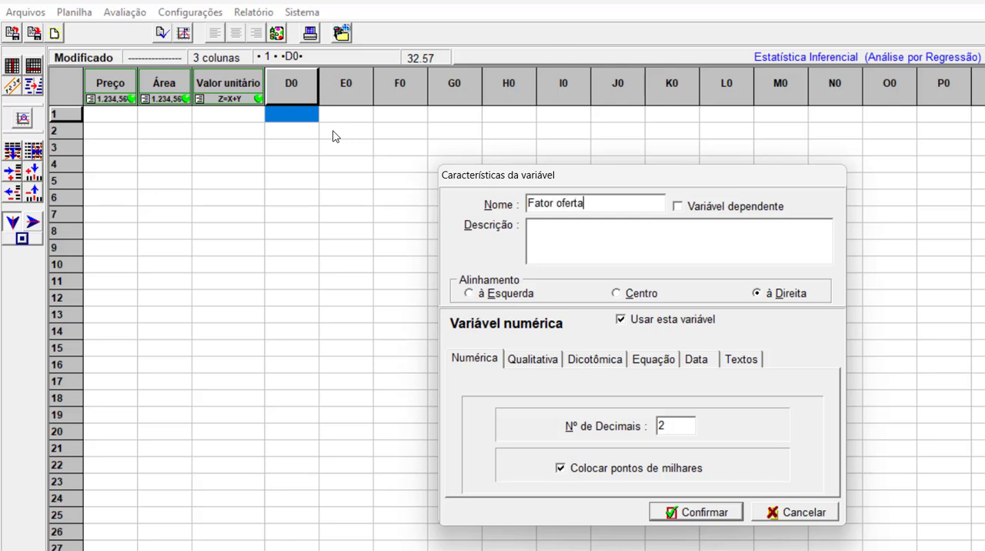
click(681, 509)
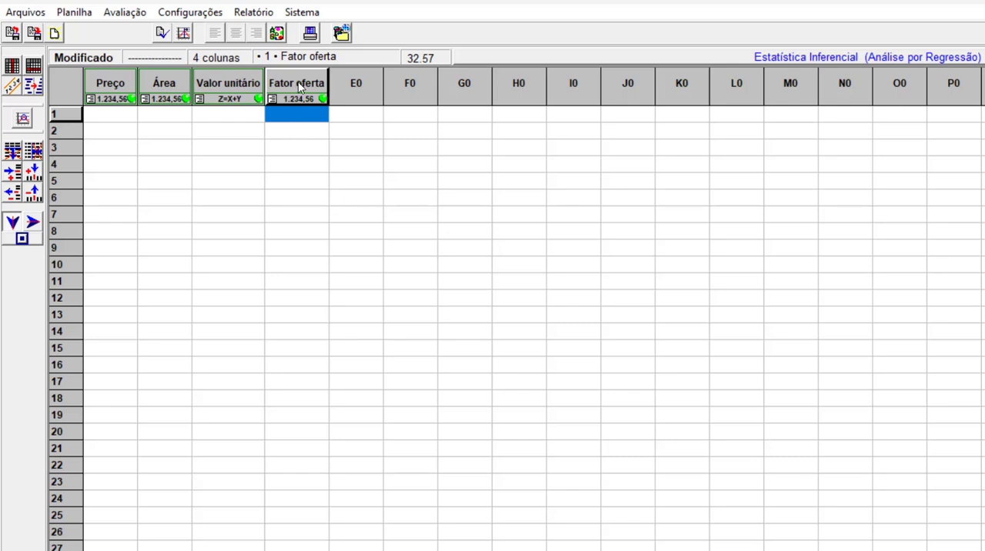
mouse_move(299, 87)
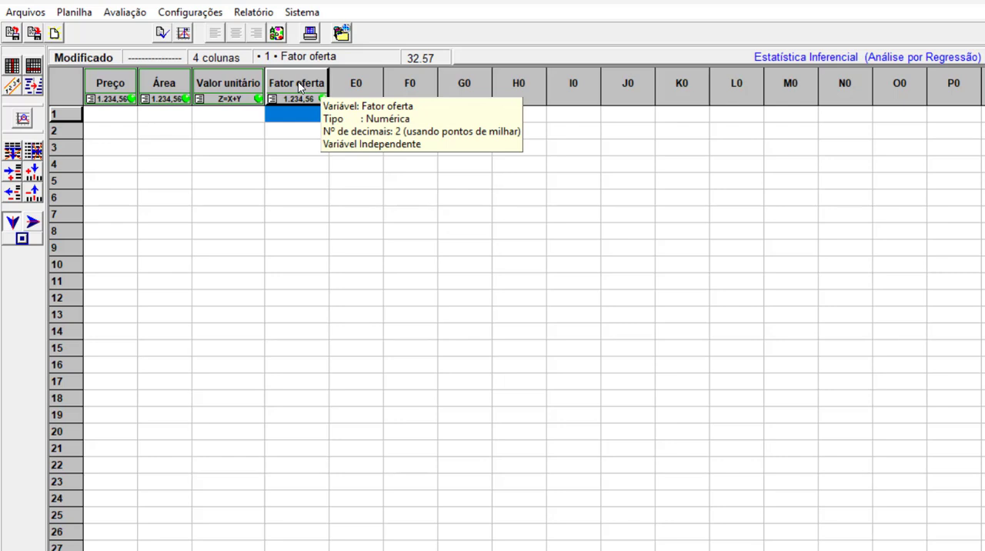
Configure column E0 as a numeric variable named Fator localização.
right_click(364, 84)
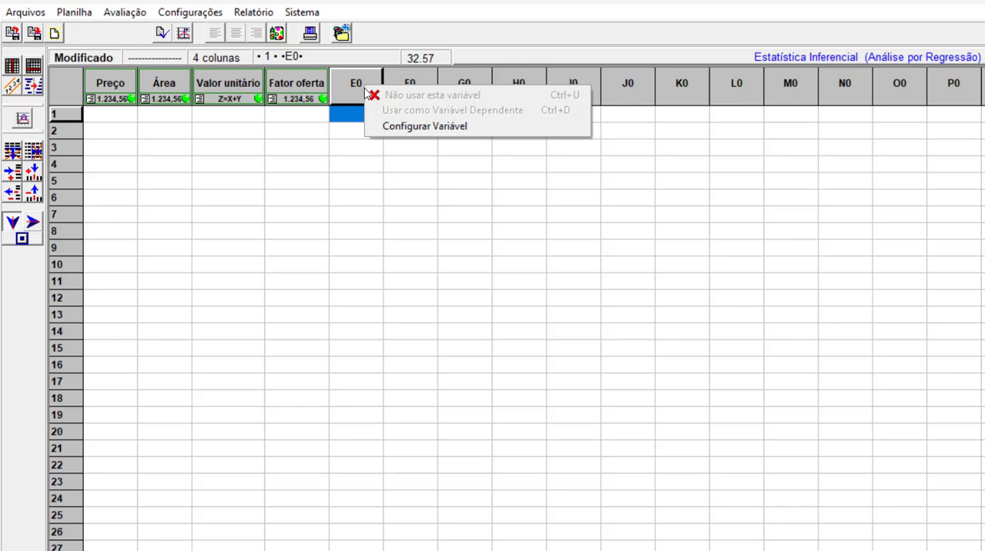
click(401, 126)
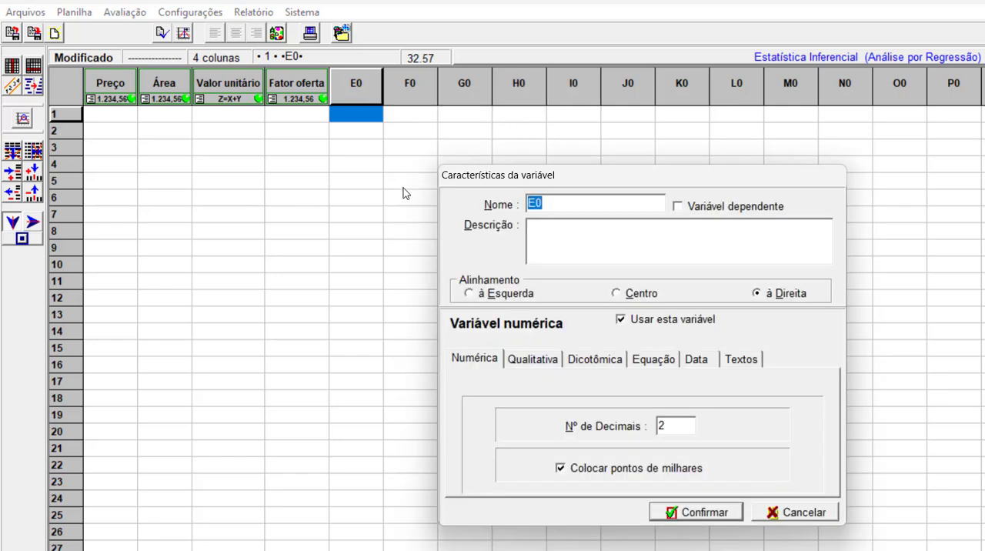
text(Fator localização)
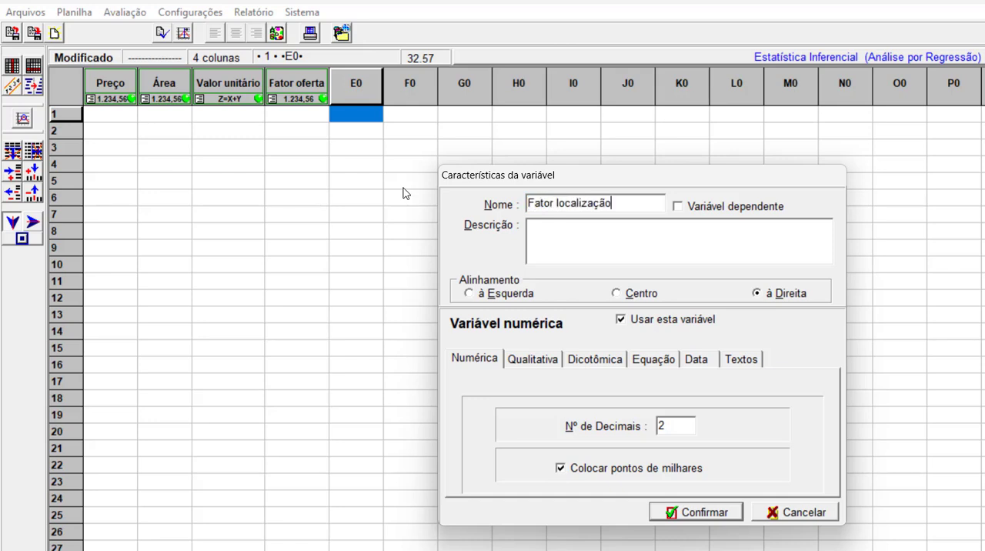
click(697, 512)
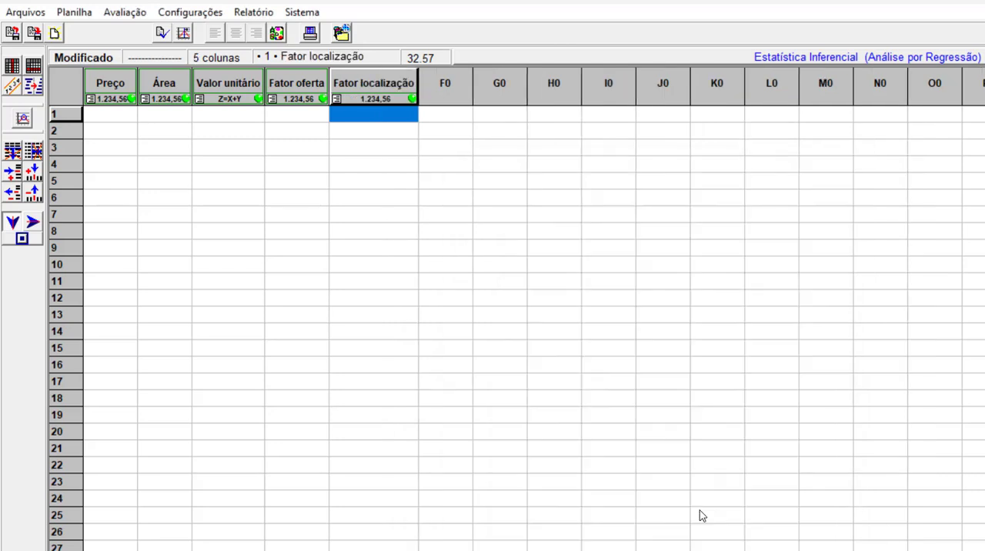
Configure column F0 as a numeric variable named Fator topografia.
right_click(455, 82)
click(496, 126)
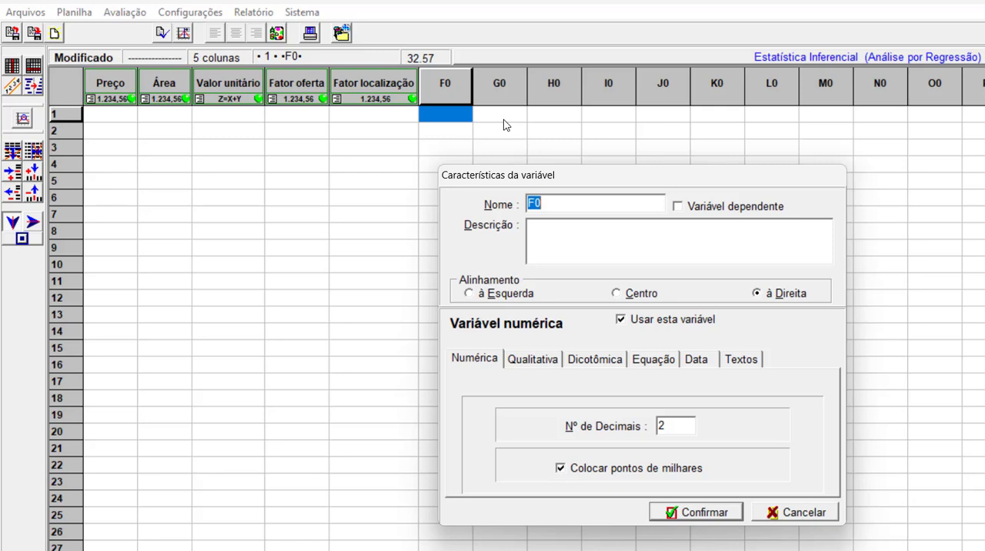
text(Fator topografia)
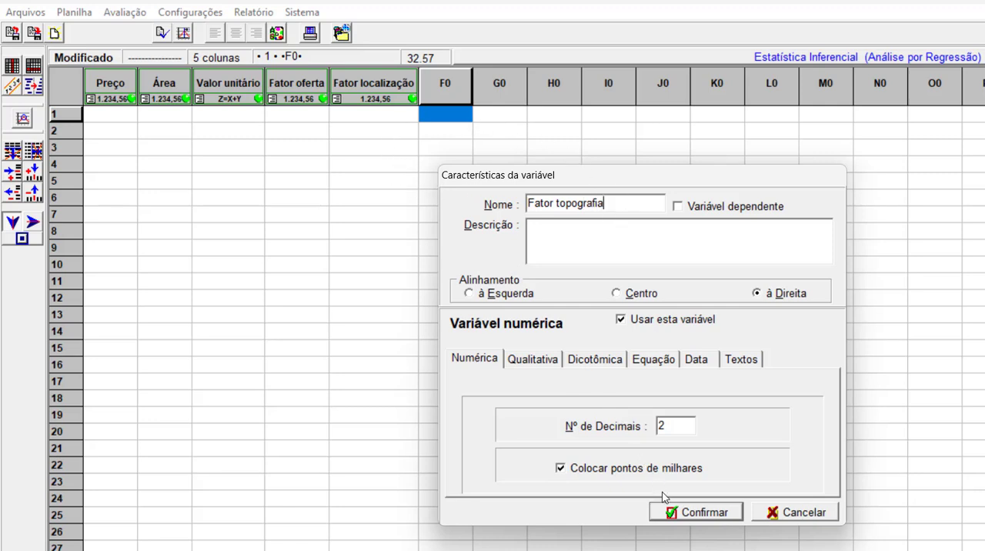
click(688, 512)
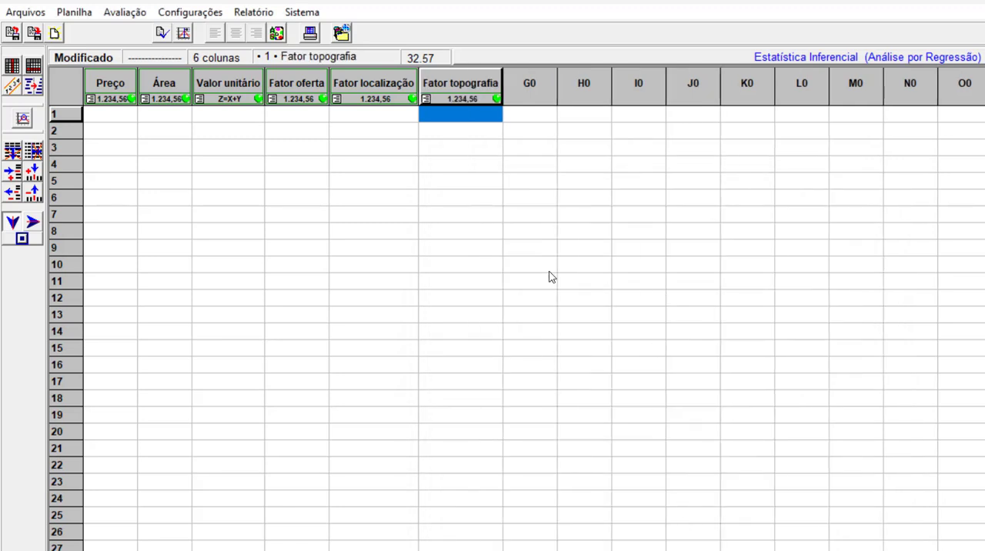
Fill in row 1 with a Preço of 85.000 and an Área of 360.
click(123, 120)
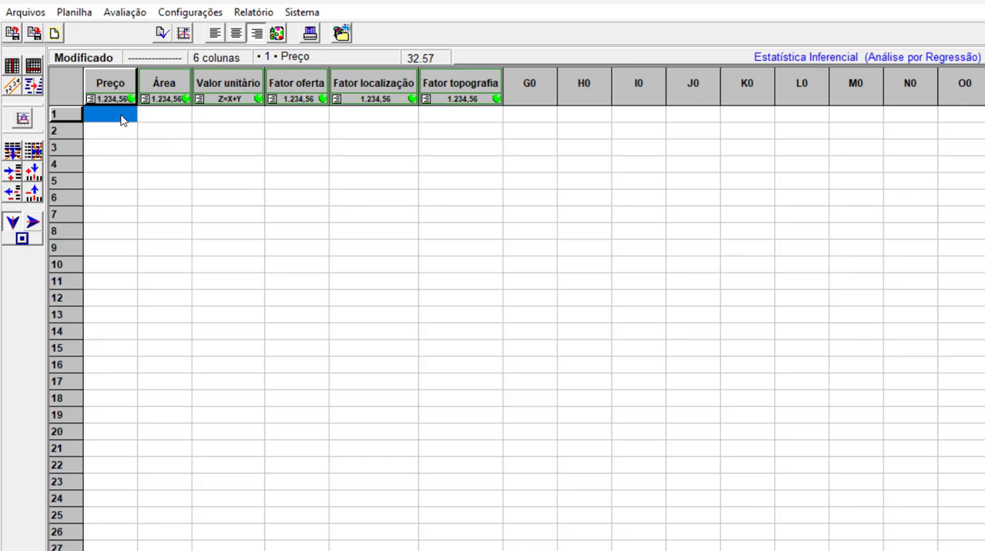
text(85.000)
key(Return)
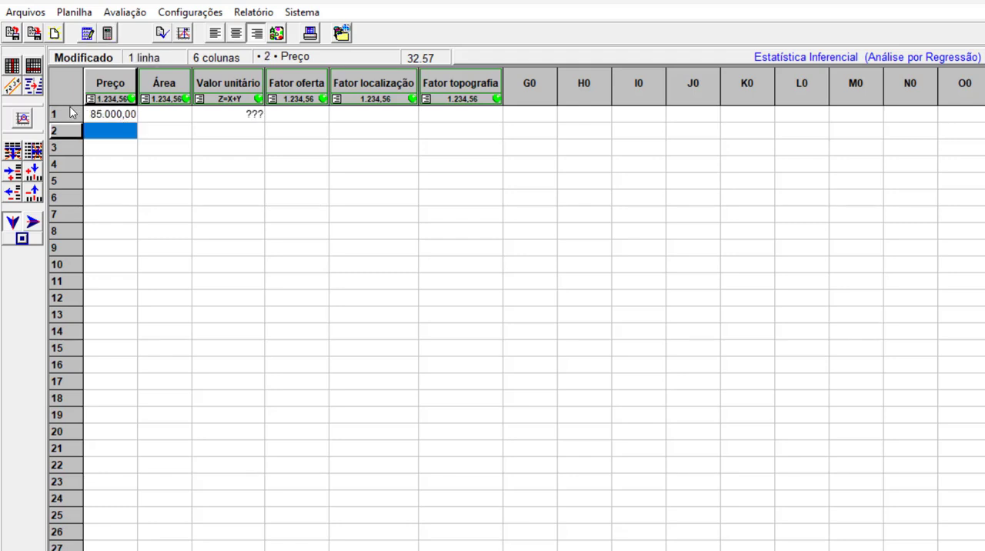
click(171, 118)
text(3)
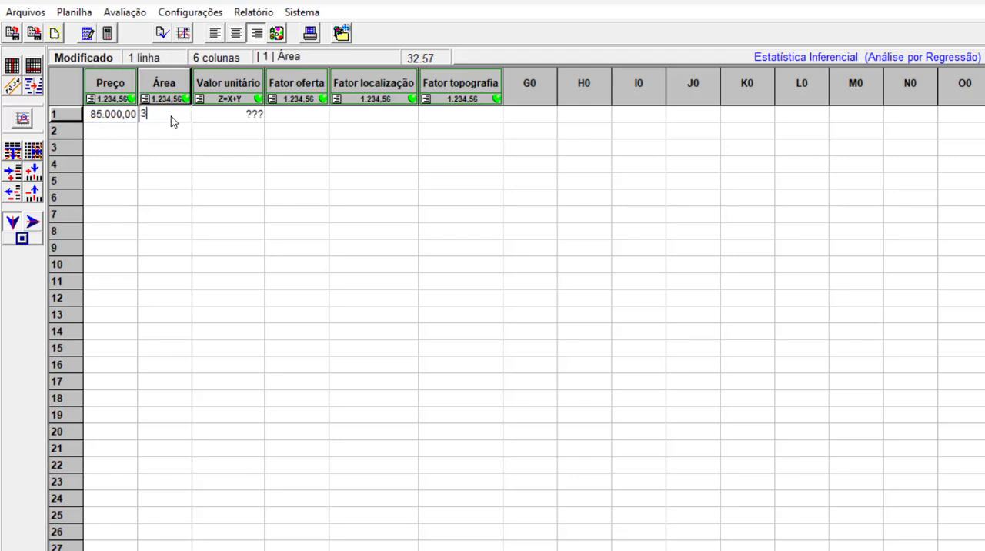
text(60)
key(Return)
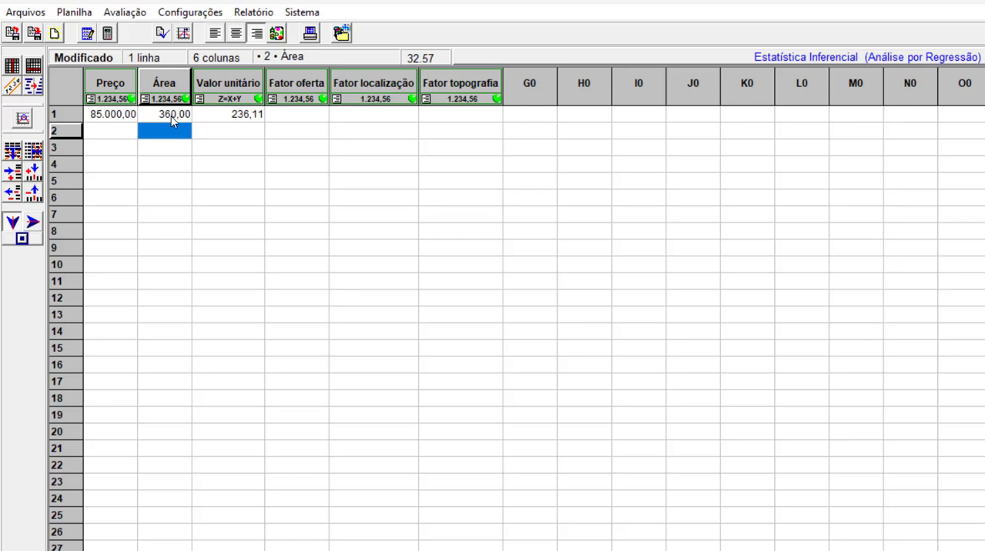
Set the Fator oferta of row 1 to 0,90.
click(252, 119)
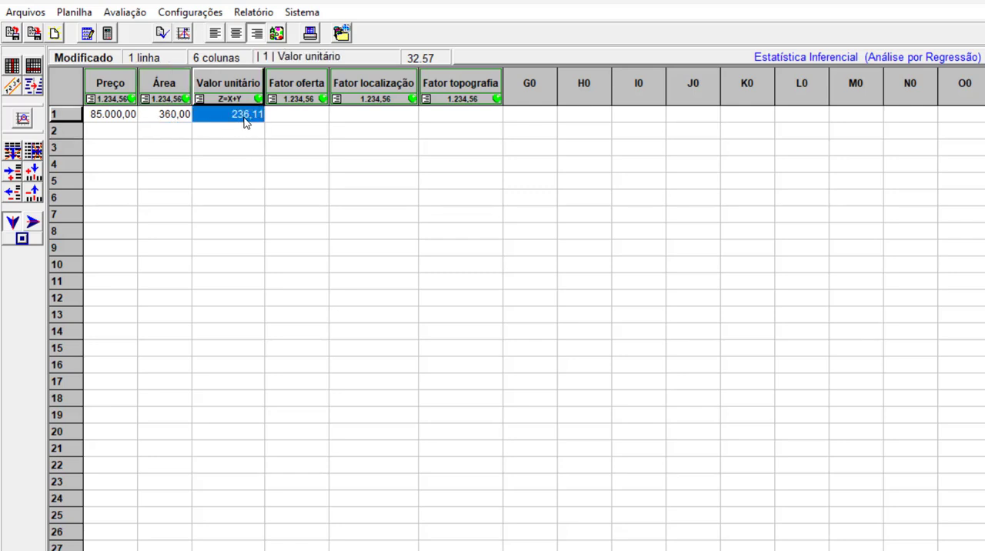
click(286, 117)
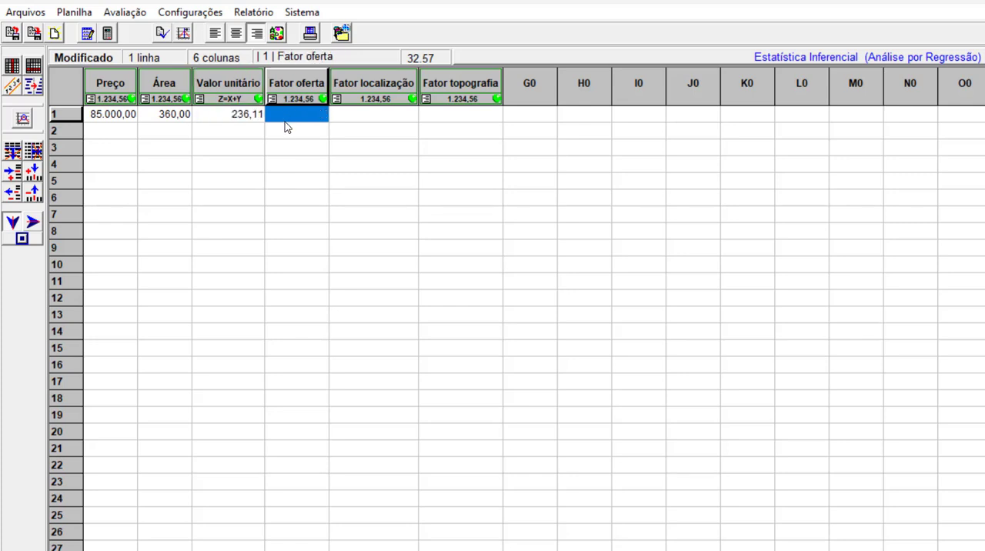
text(0,90)
key(Return)
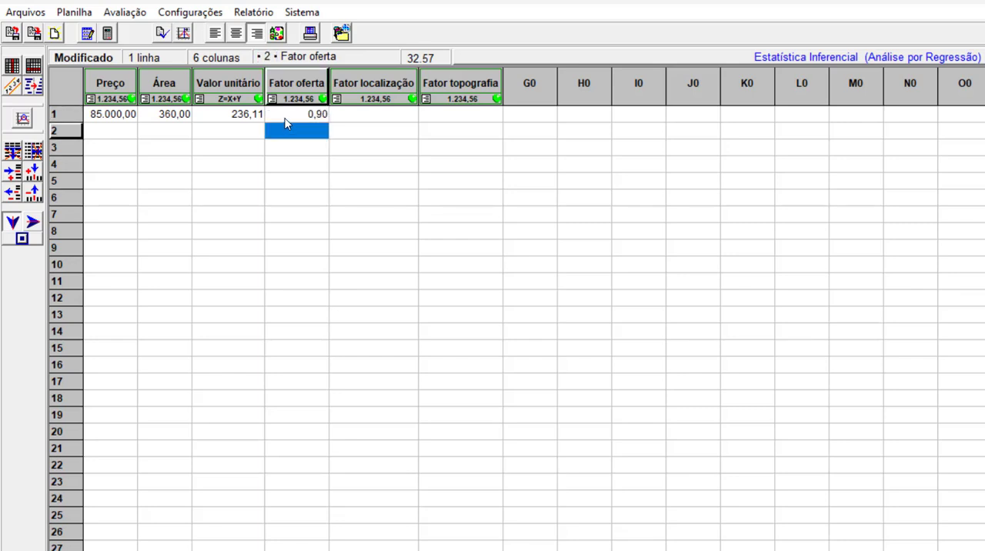
click(288, 115)
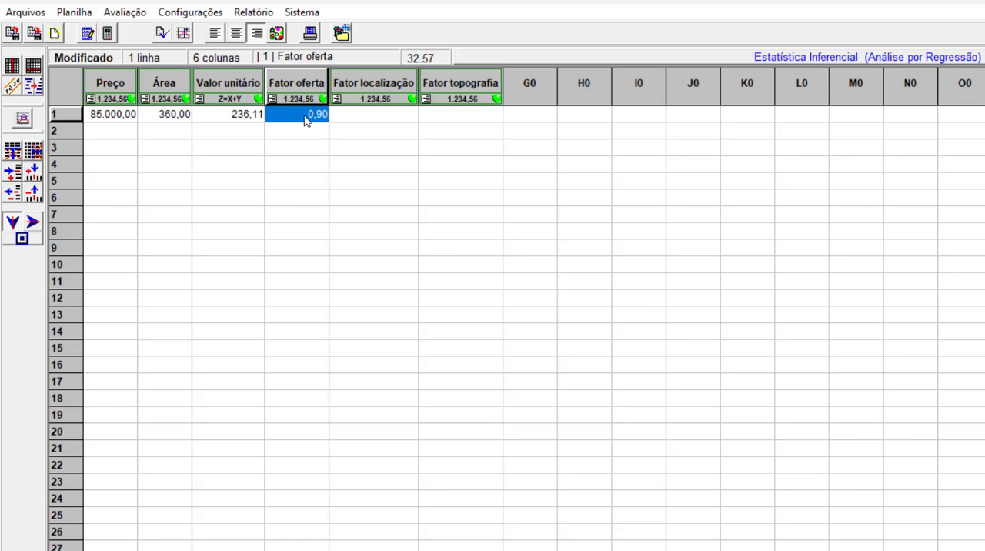
Set both Fator localização and Fator topografia of row 1 to 0,8.
click(365, 119)
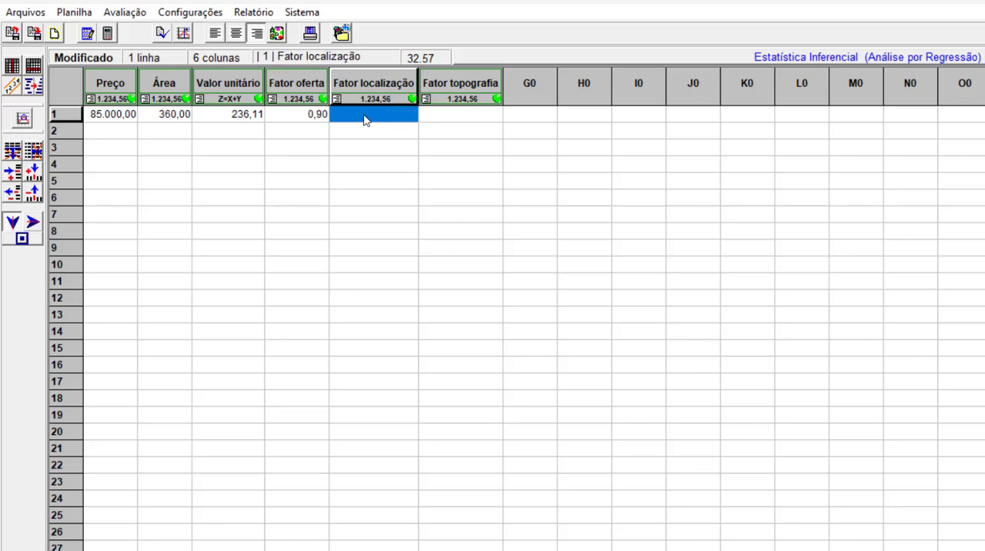
text(0,8)
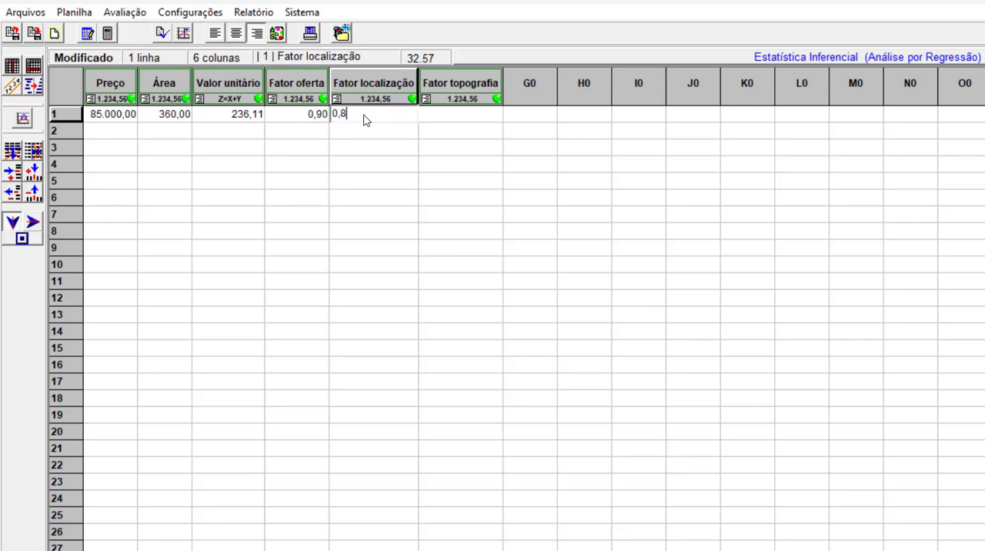
key(Return)
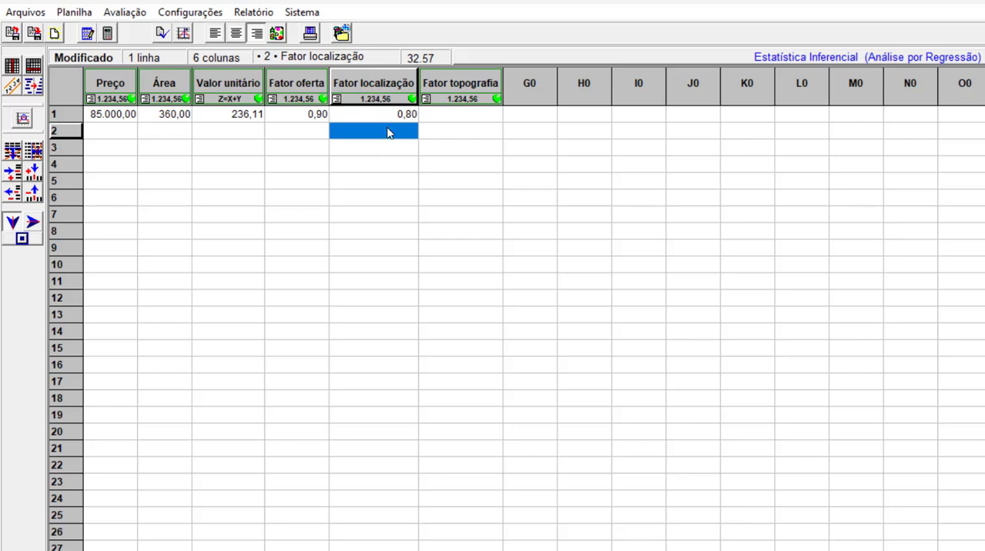
click(444, 117)
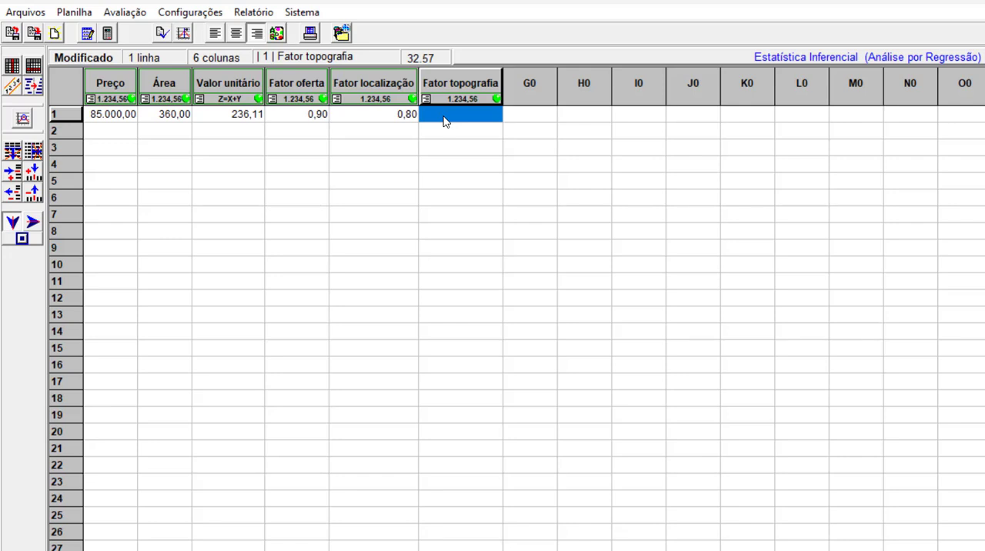
text(0,8)
key(Return)
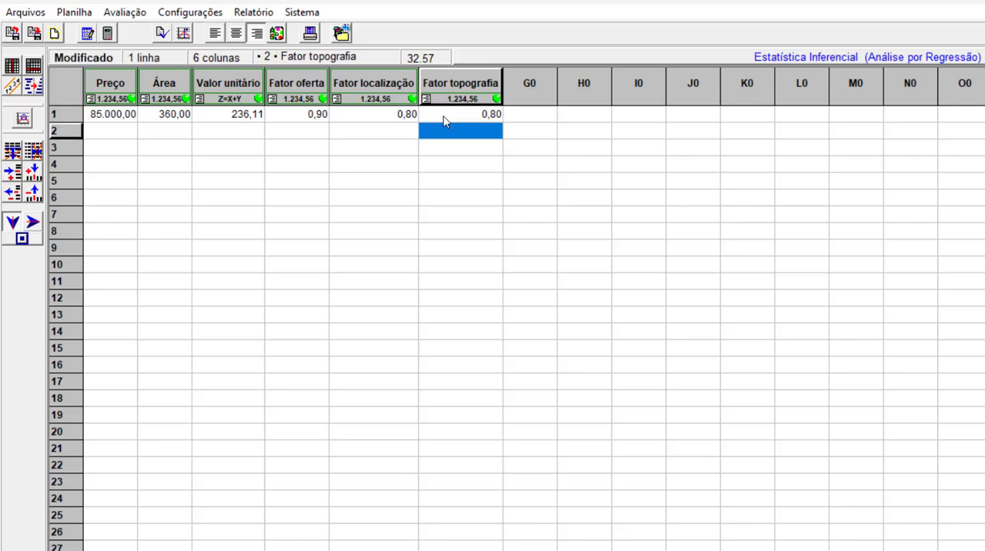
click(444, 117)
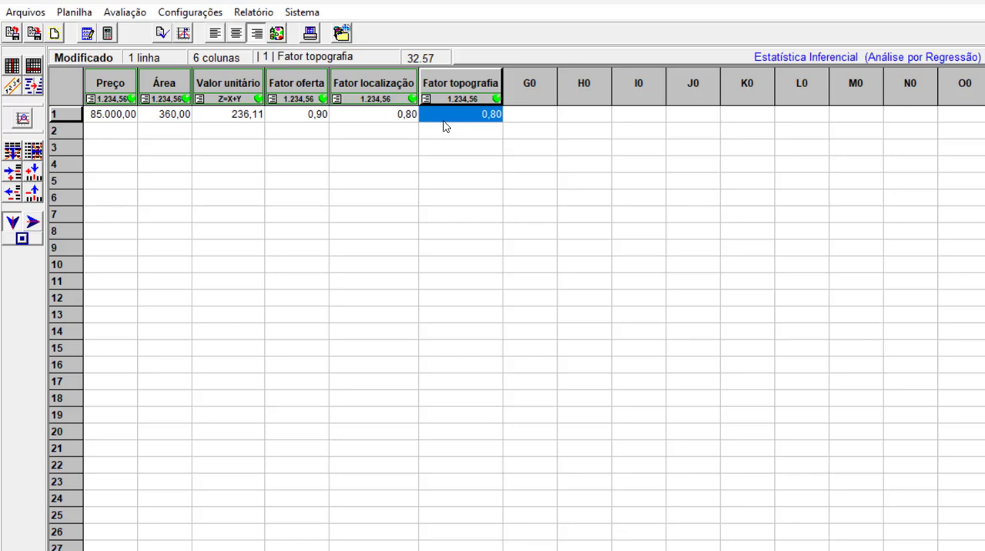
Exclude the Preço and Área variables from use in the evaluation.
mouse_move(224, 84)
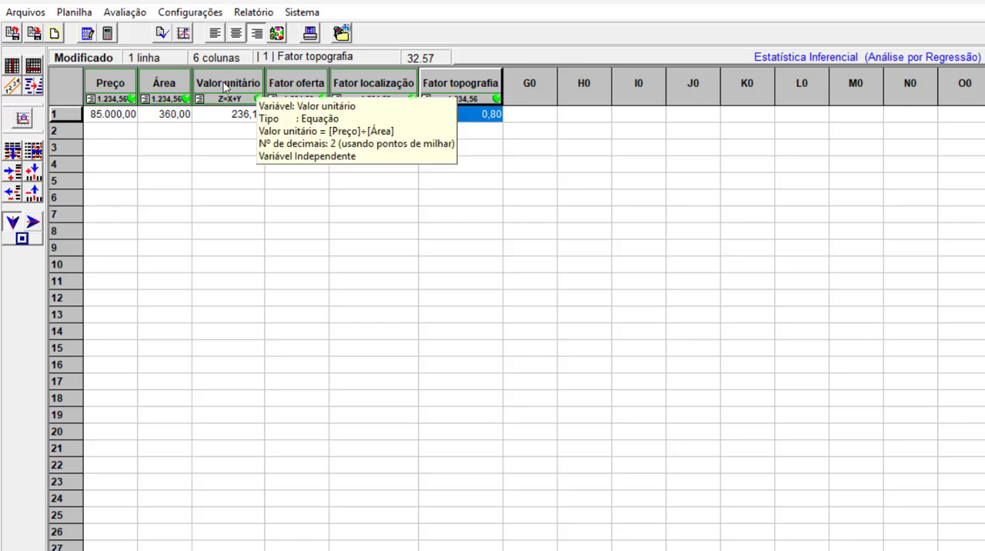
right_click(114, 85)
click(159, 92)
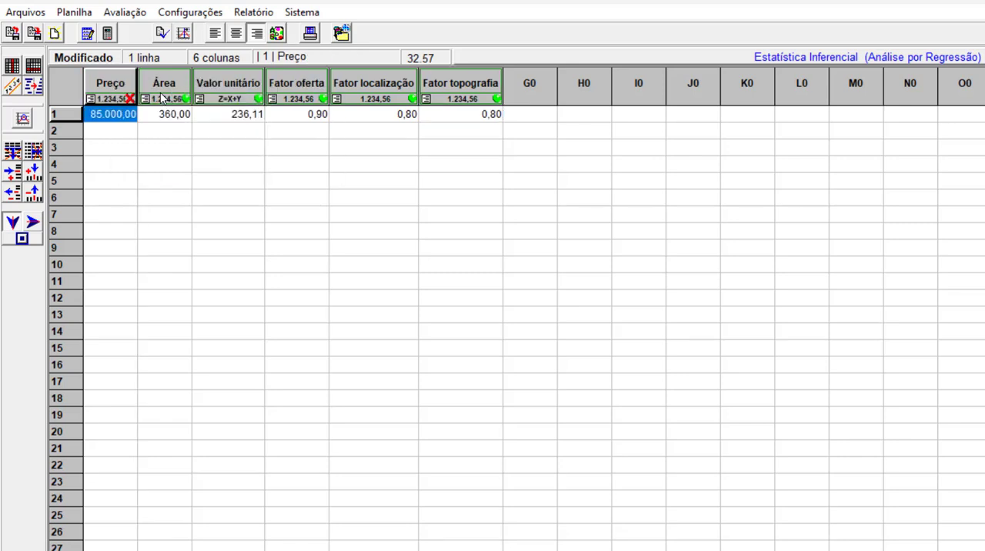
mouse_move(161, 84)
right_click(161, 84)
click(173, 94)
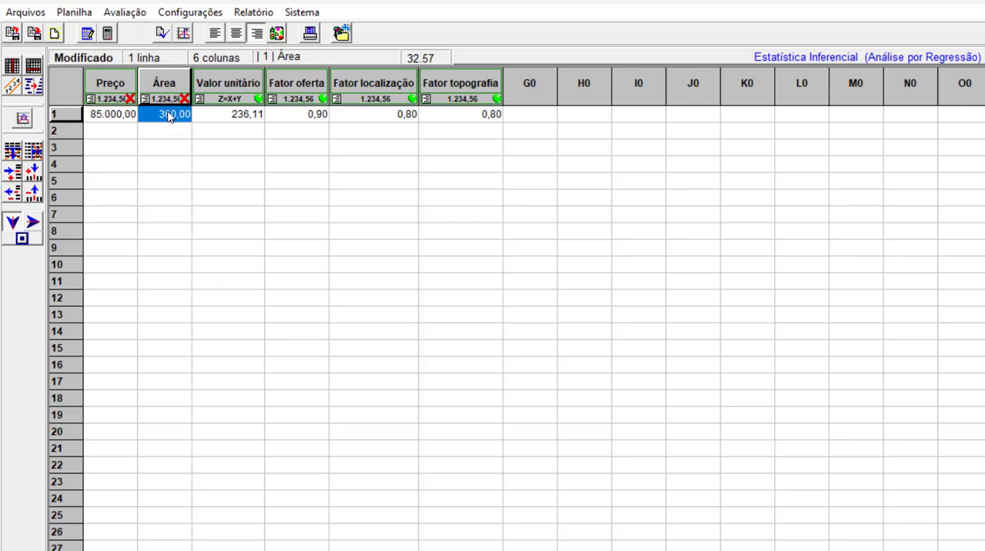
Enable the Preço variable for use and exclude it again.
right_click(121, 85)
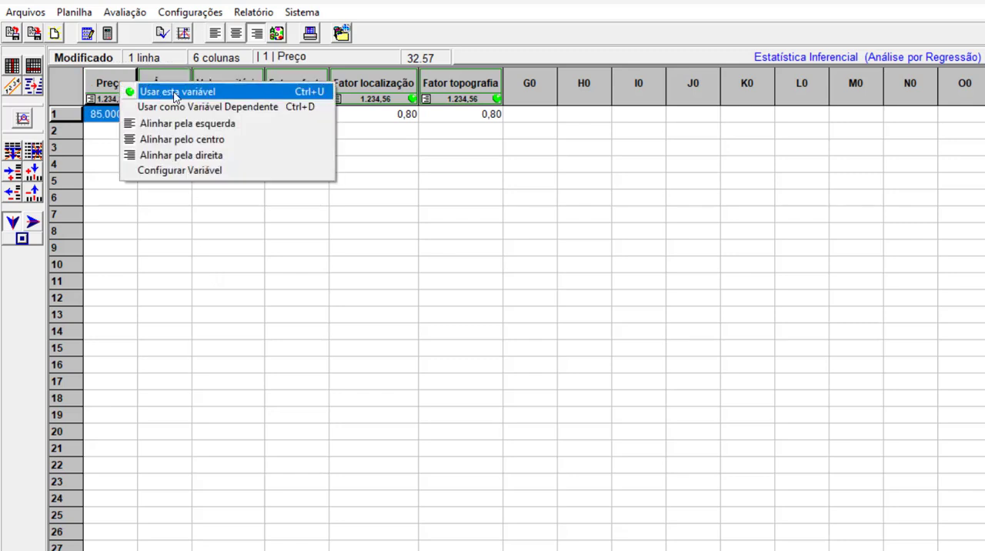
click(159, 93)
right_click(116, 85)
click(158, 92)
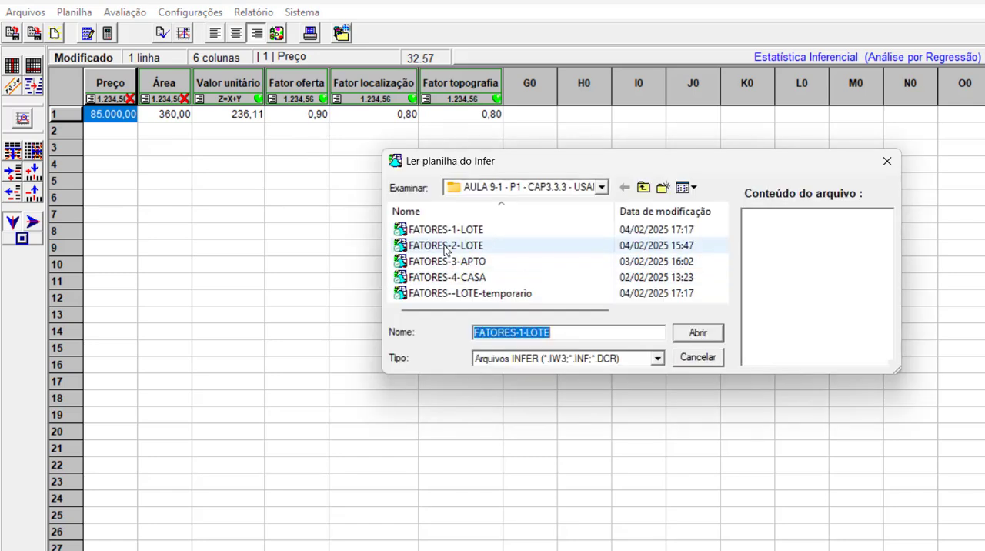
Open the saved Infer worksheet FATORES-2-LOTE in place of the current one.
click(444, 246)
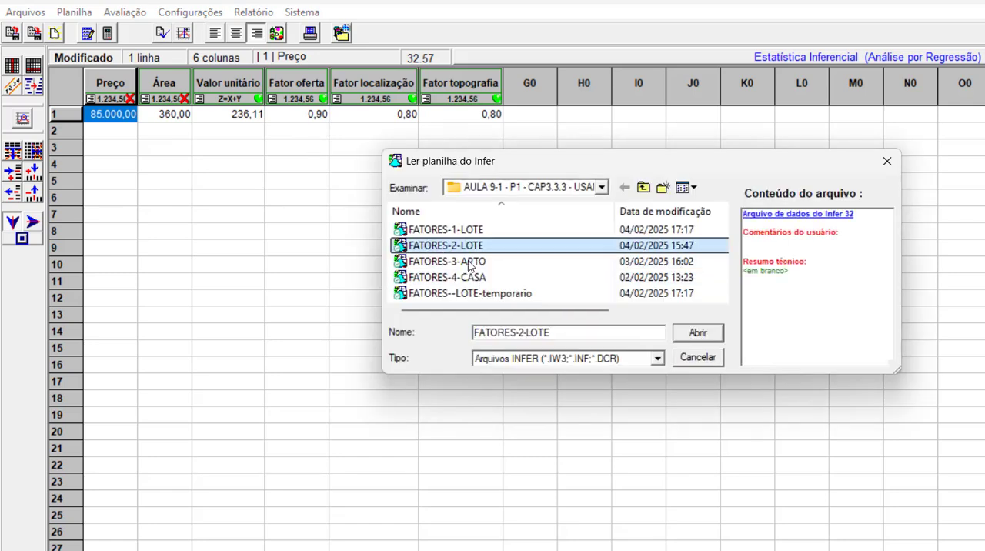
click(697, 333)
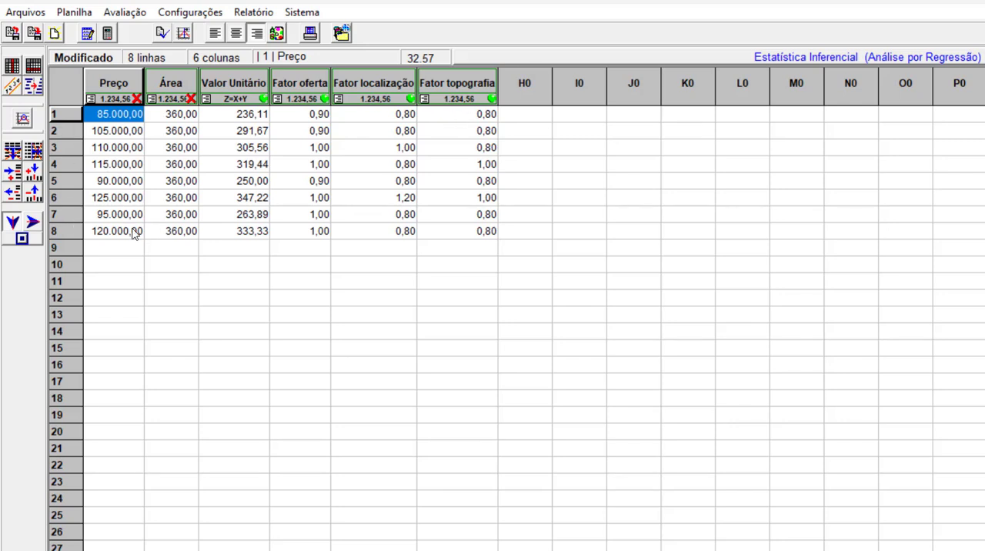
Examine the Fator oferta values of samples 3, 4, 6, 7 and 8.
click(306, 202)
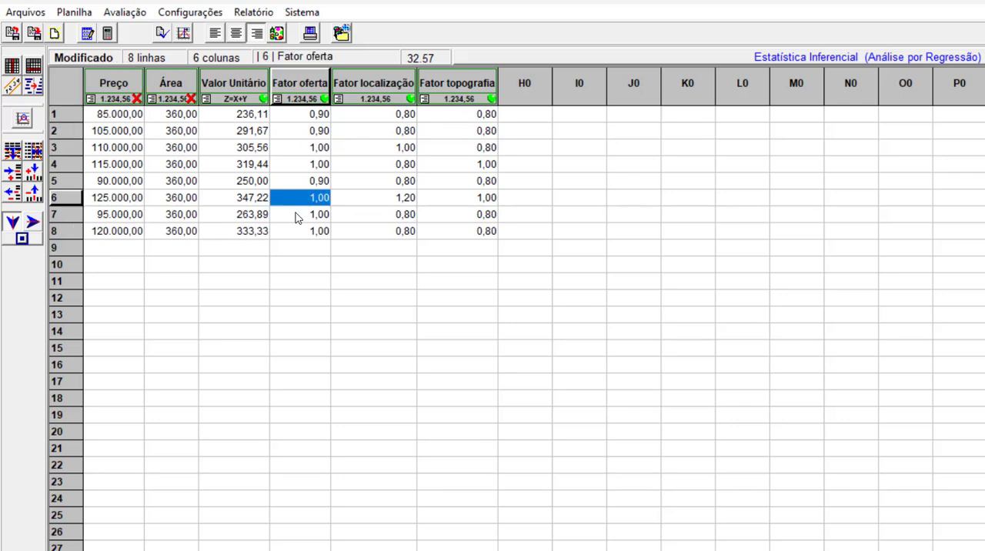
click(298, 218)
click(300, 231)
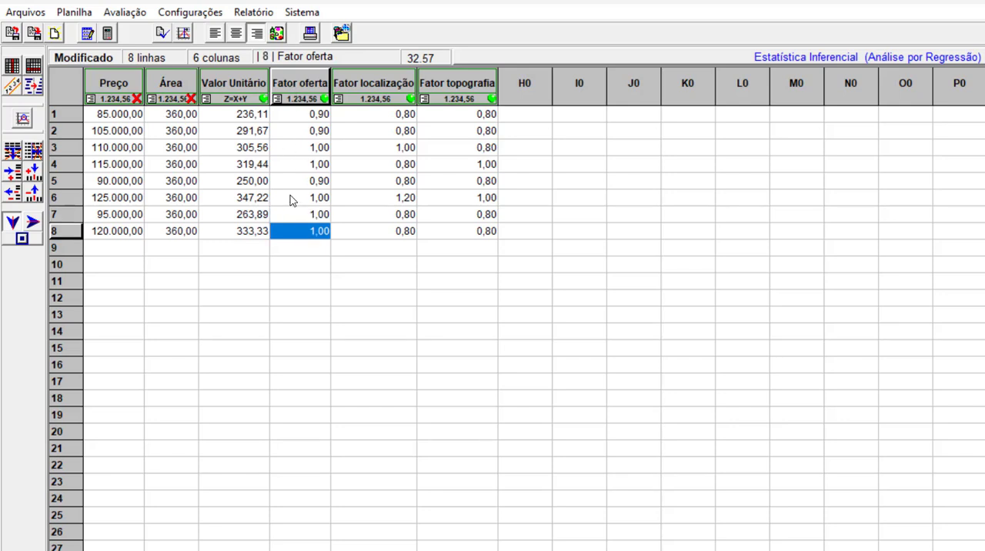
click(293, 197)
click(297, 214)
click(298, 231)
click(290, 148)
click(290, 164)
click(292, 198)
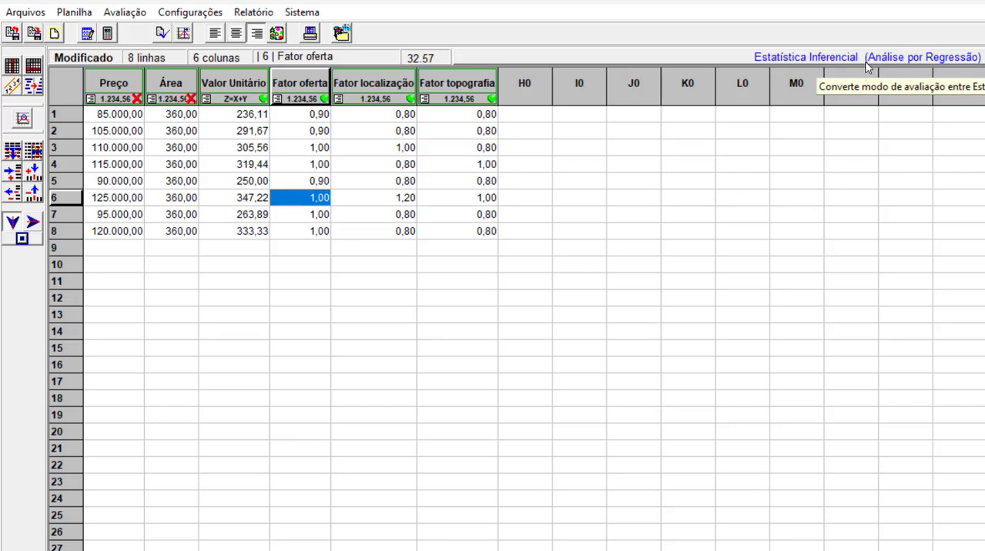
Convert the evaluation mode to Estatística Descritiva (Análise por Fatores) and evaluate the Lote with an area of 360 m2.
click(826, 58)
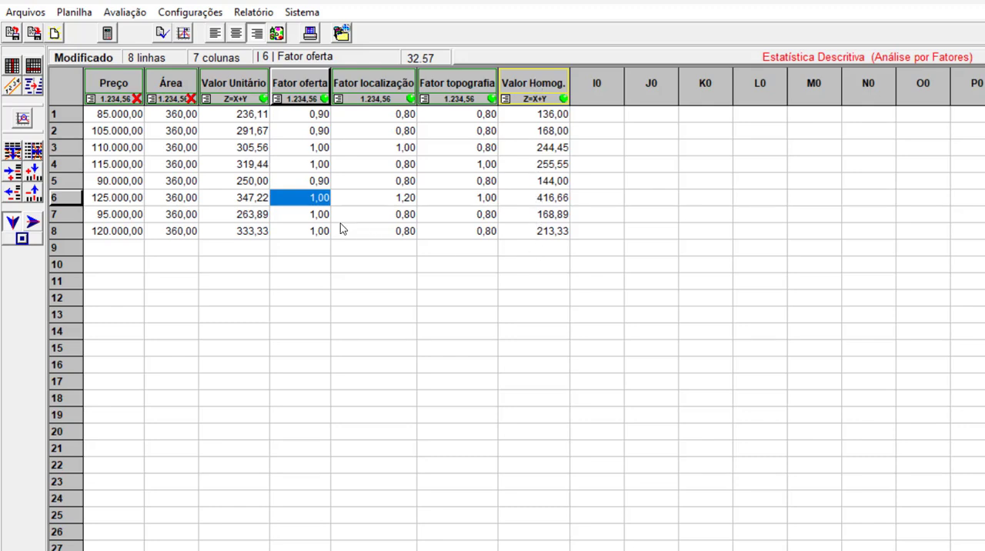
click(108, 35)
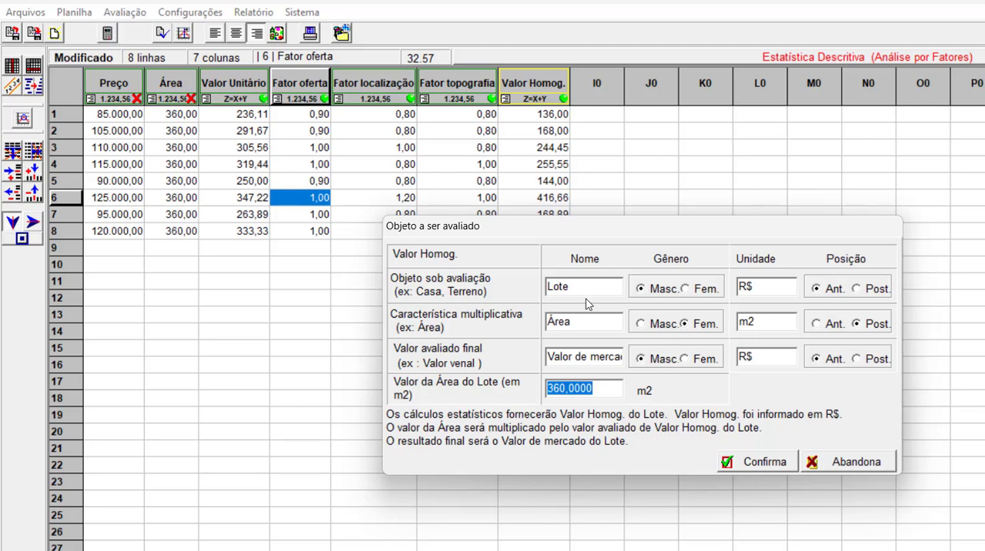
click(831, 463)
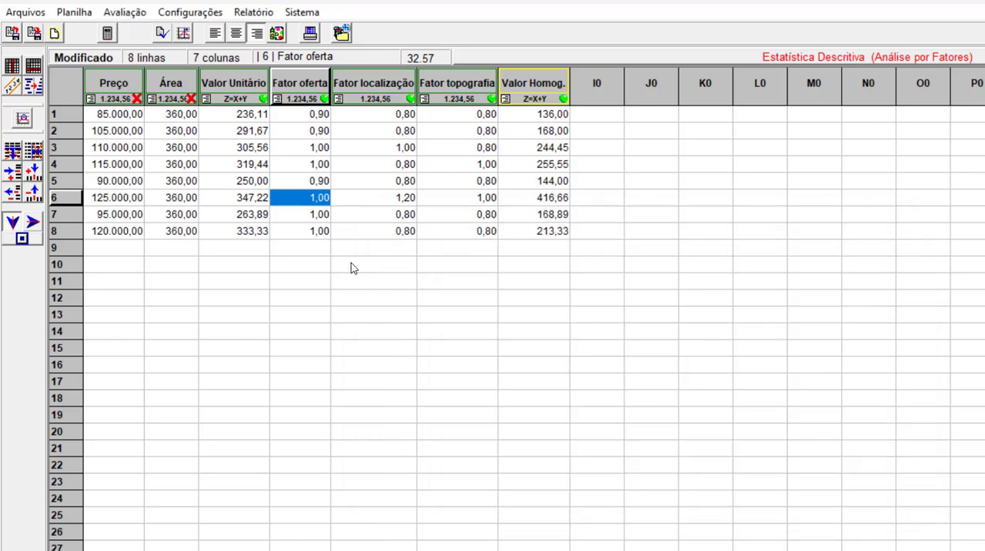
click(107, 34)
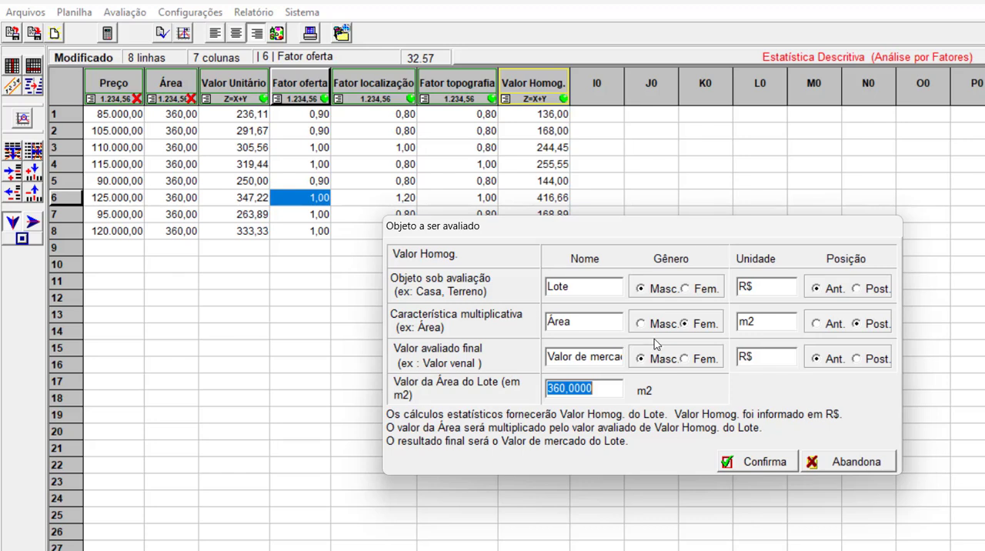
click(762, 461)
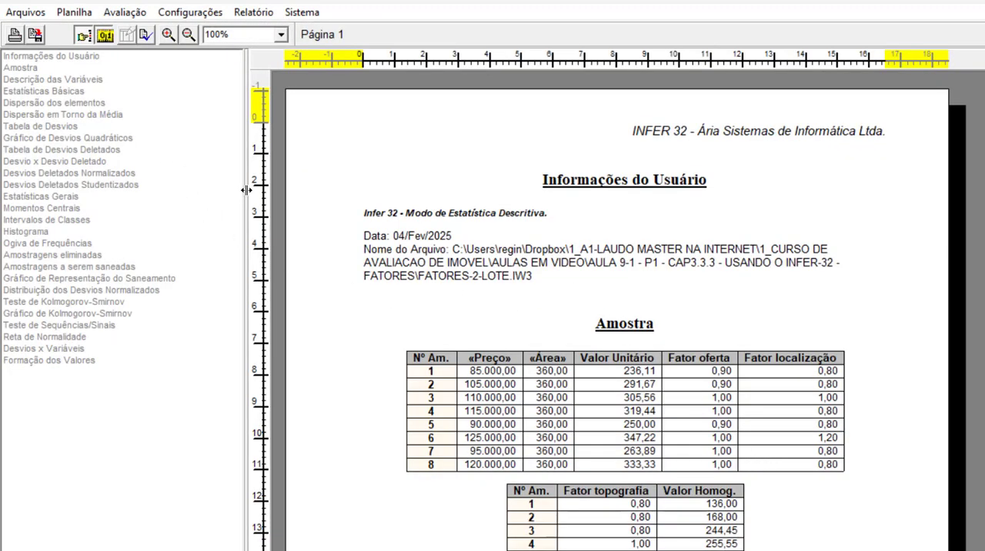
Examine the report's variable description, eliminated samples and samples to be excluded (Amostragens a serem saneadas), and return to the worksheet.
drag(246, 190, 194, 191)
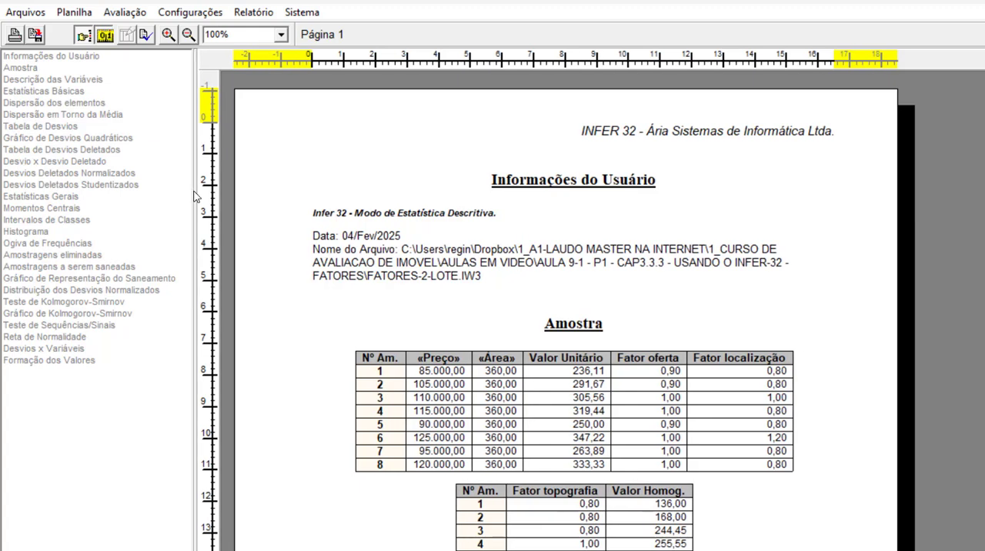
click(60, 79)
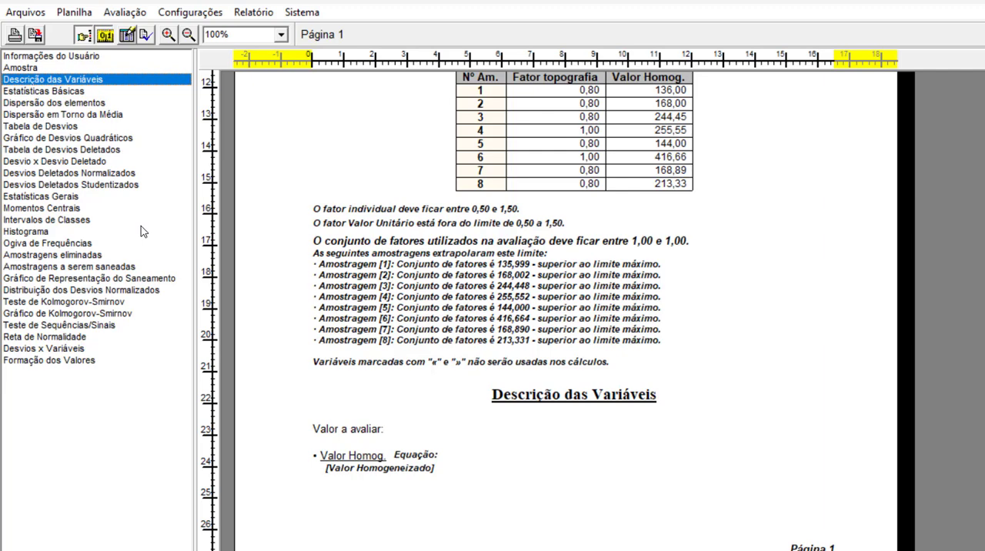
click(83, 255)
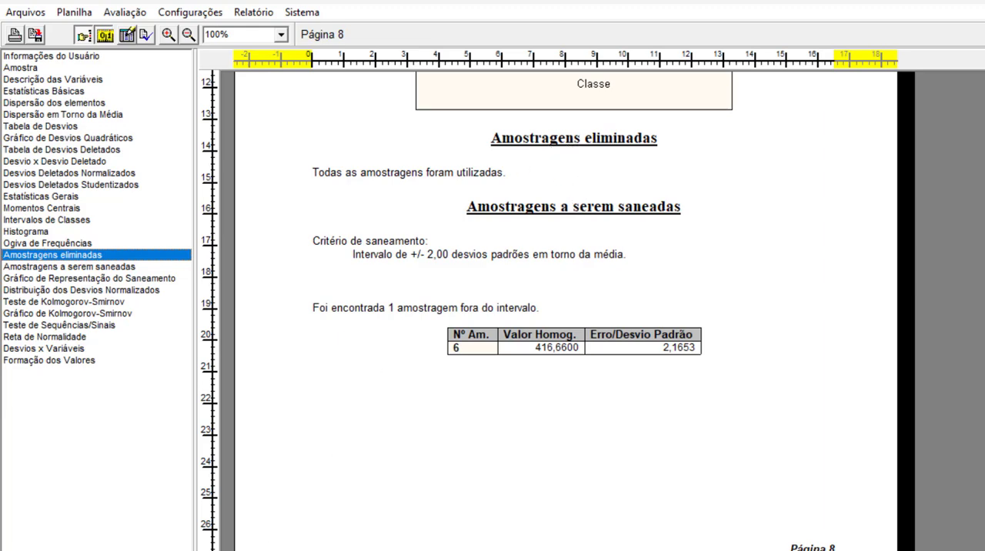
click(127, 549)
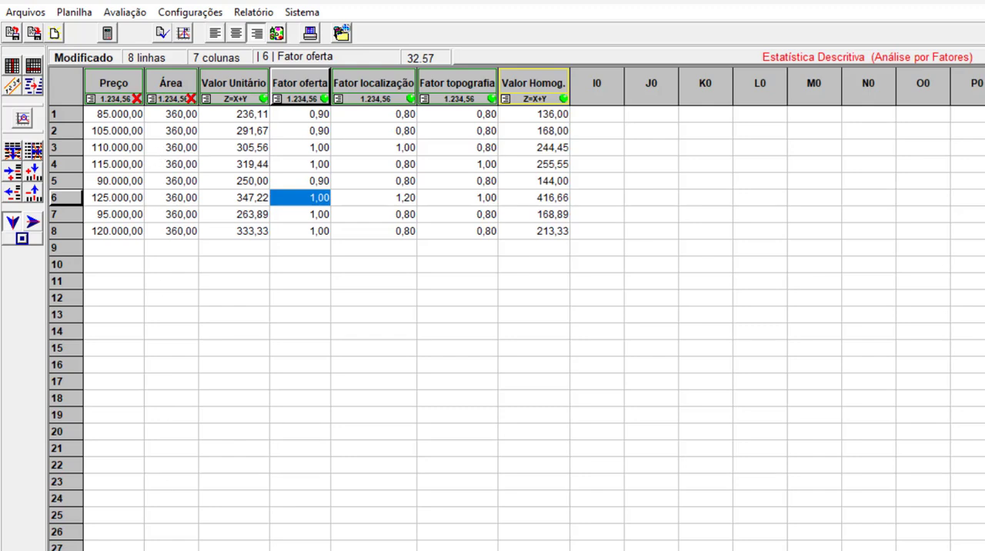
click(193, 549)
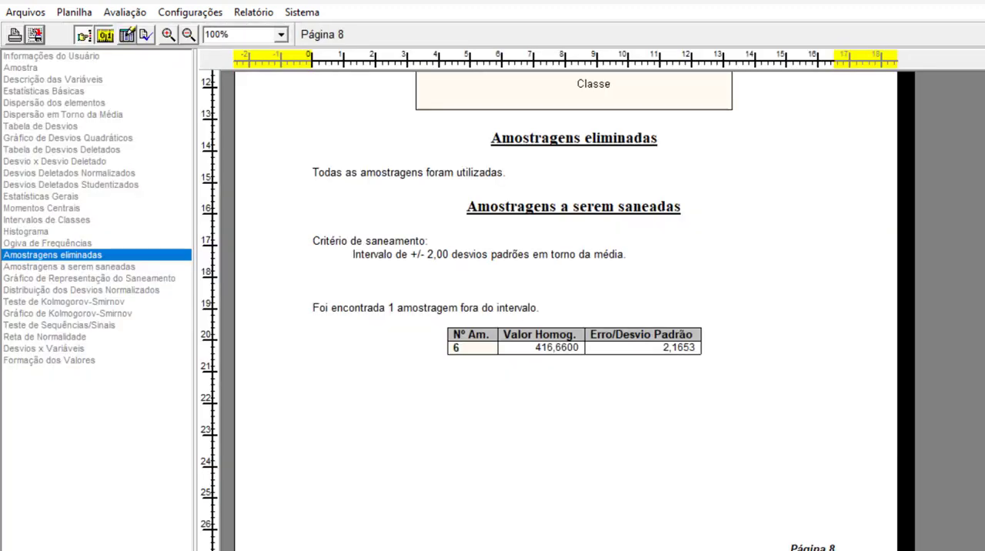
click(114, 267)
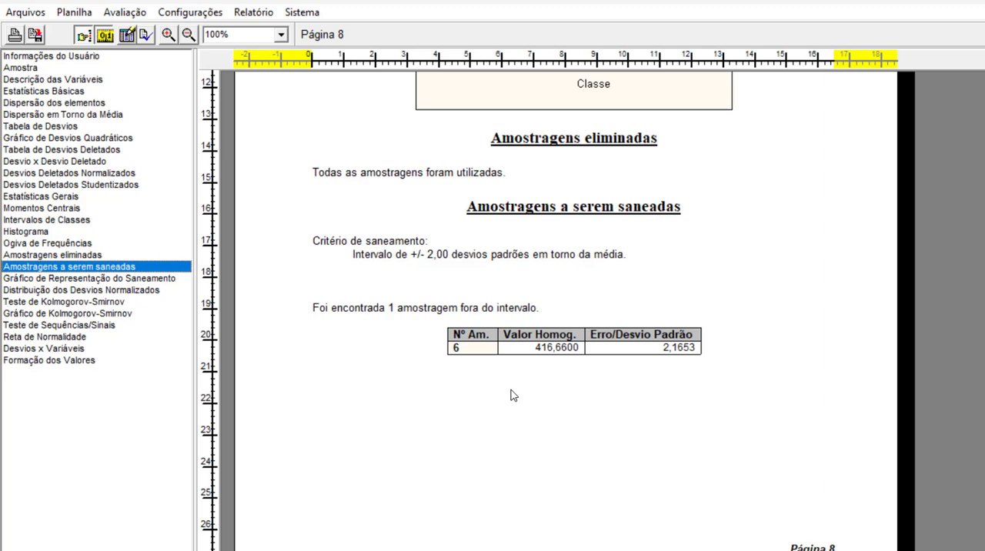
click(457, 351)
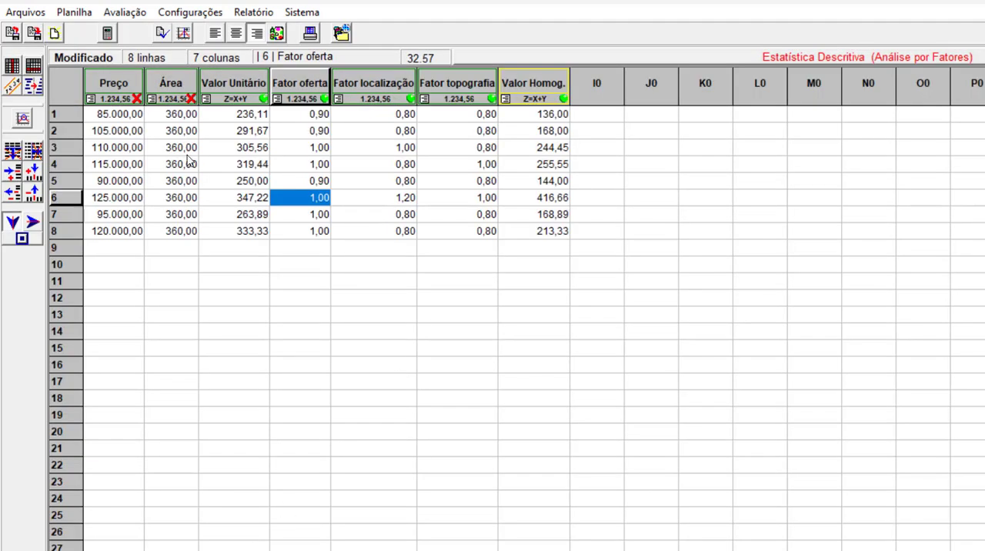
Disregard sample 6 and evaluate the Lote again with the same 360 m2 area.
click(99, 199)
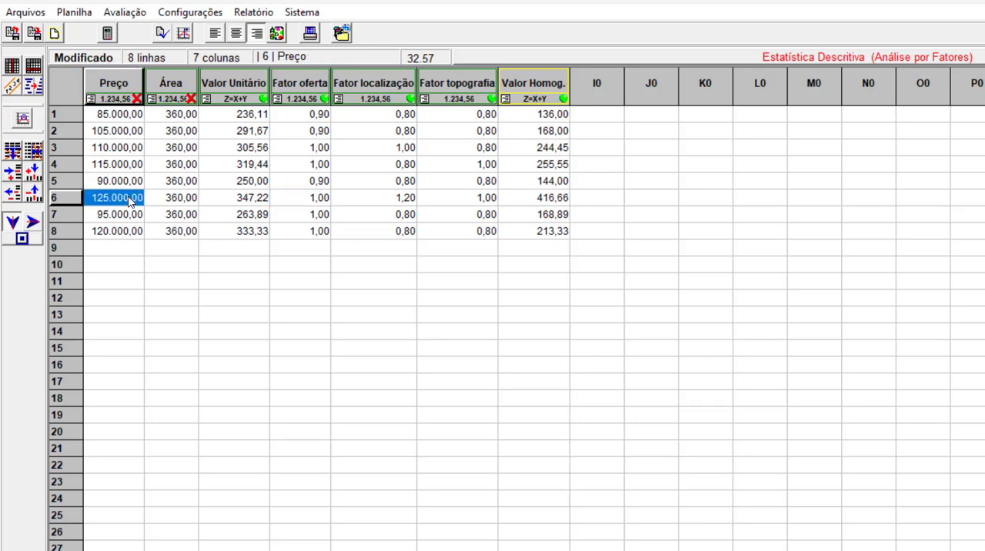
right_click(74, 202)
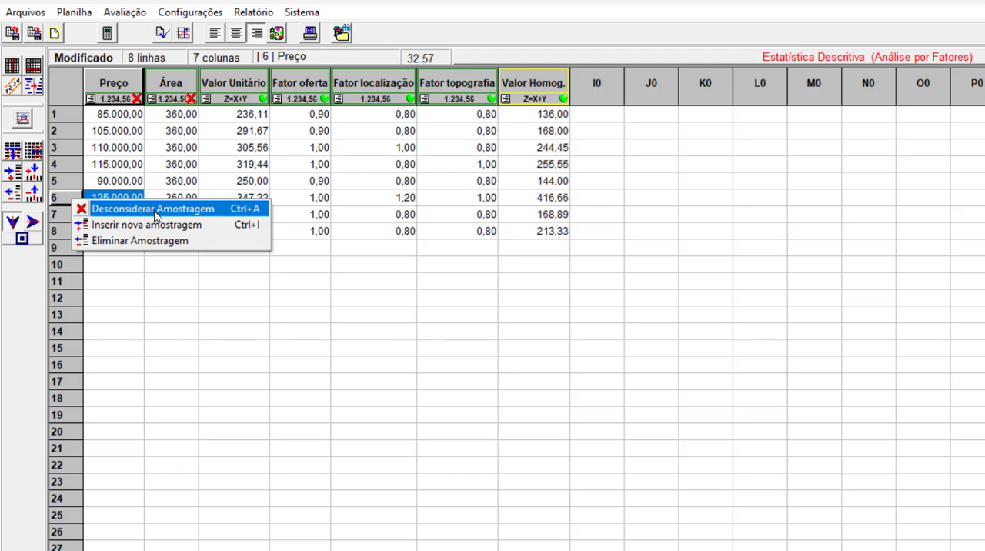
click(156, 209)
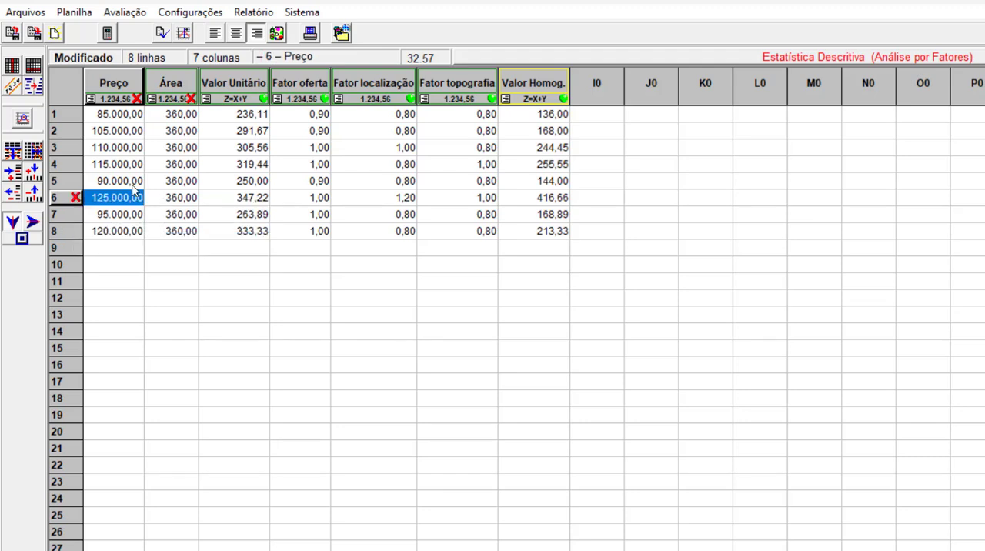
click(150, 277)
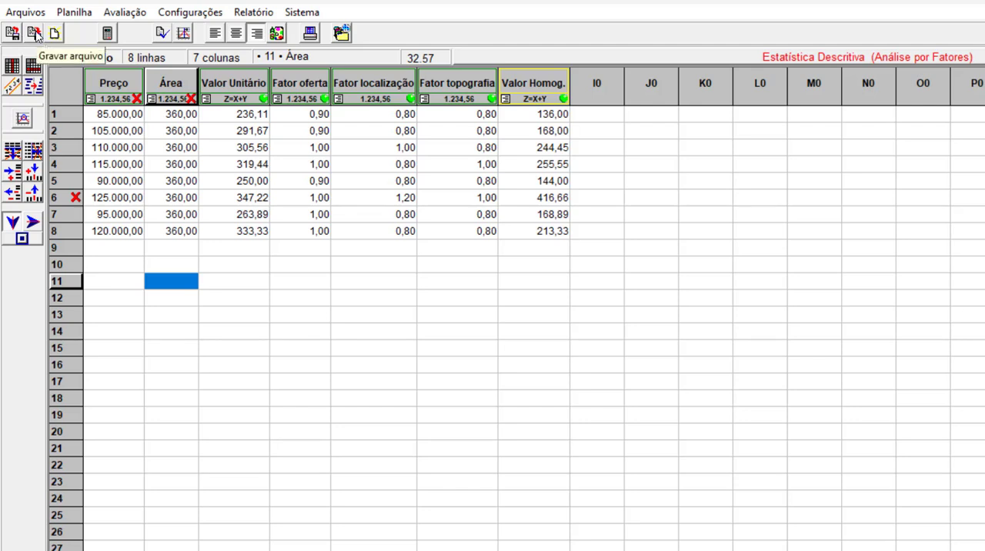
click(108, 36)
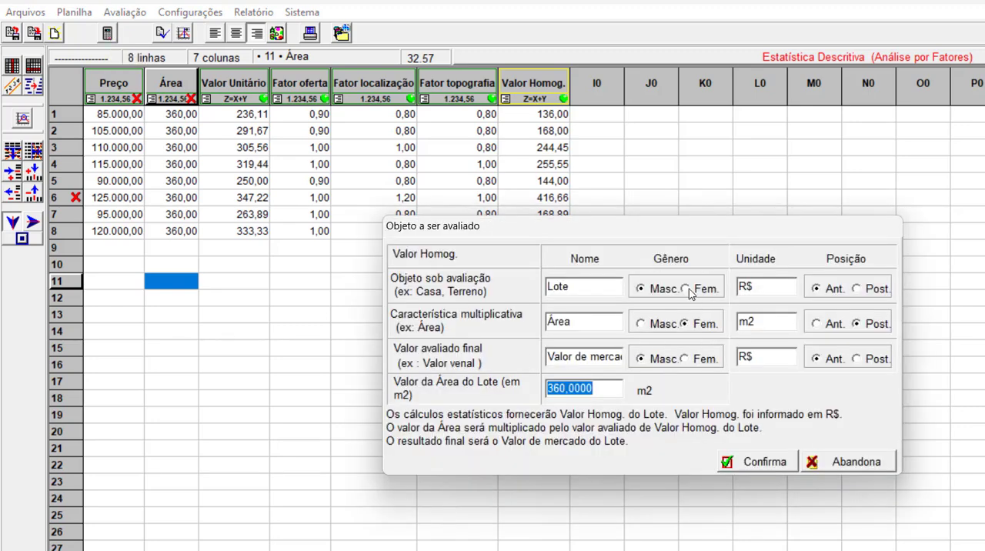
click(767, 464)
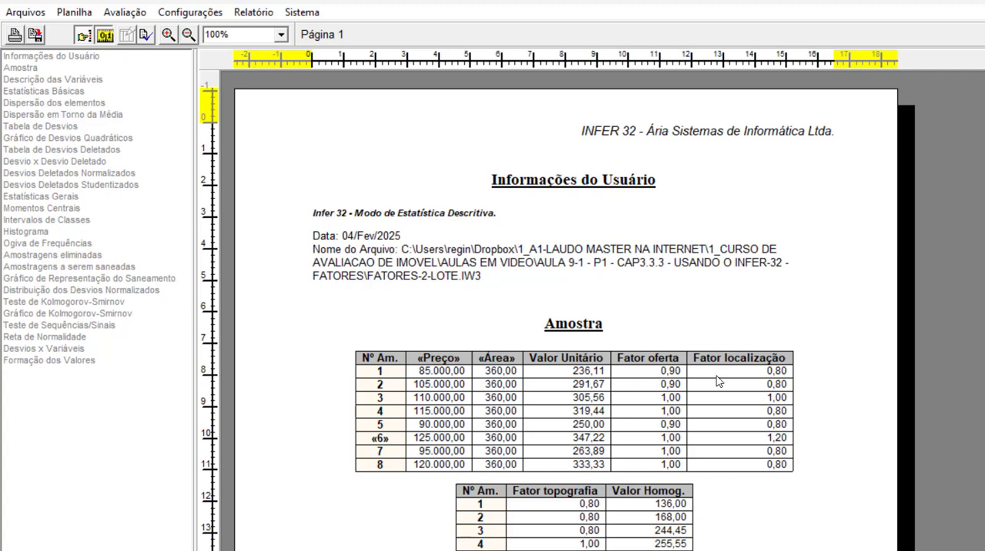
Examine the new report's Desvios Deletados Normalizados, Amostragens eliminadas, Amostragens a serem saneadas and Formação dos Valores sections.
click(111, 176)
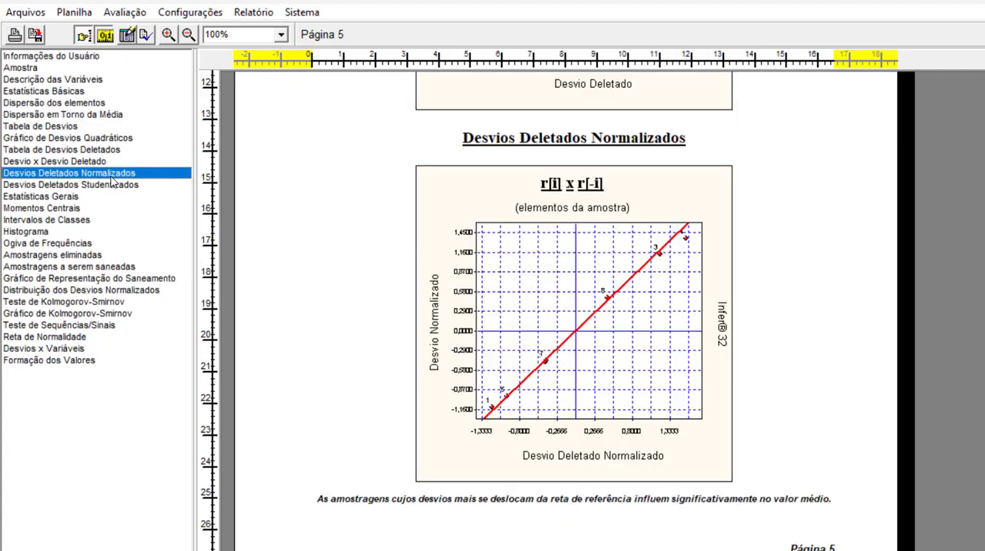
click(72, 256)
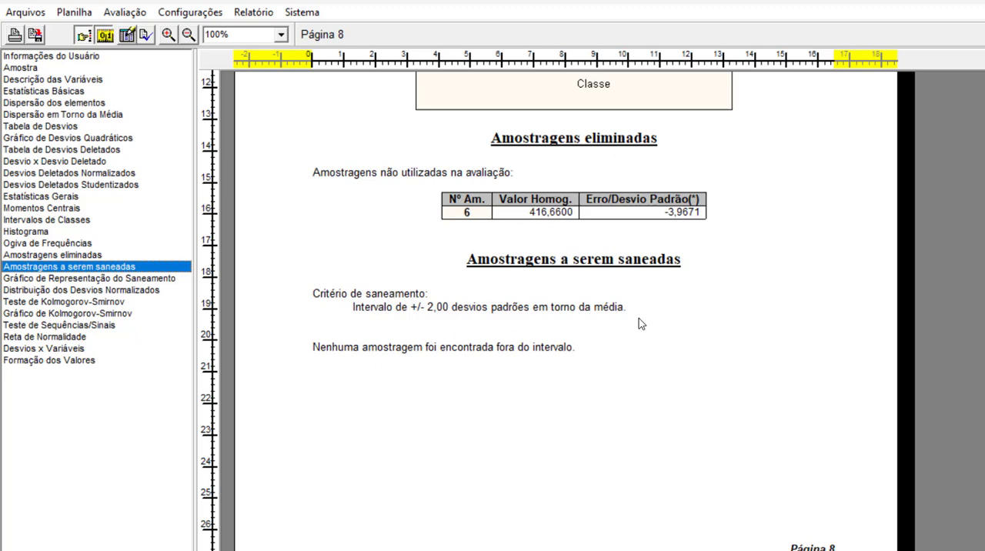
click(47, 361)
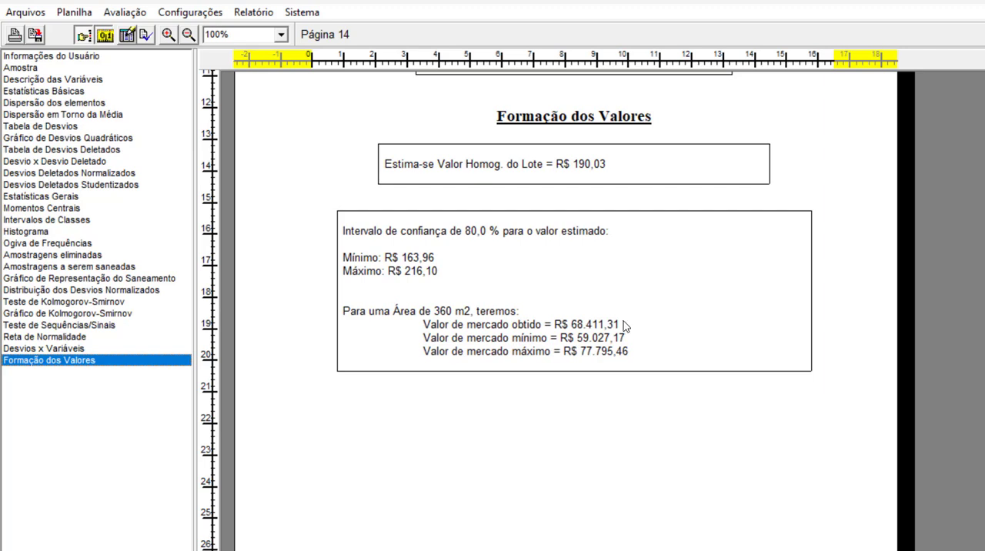
click(86, 266)
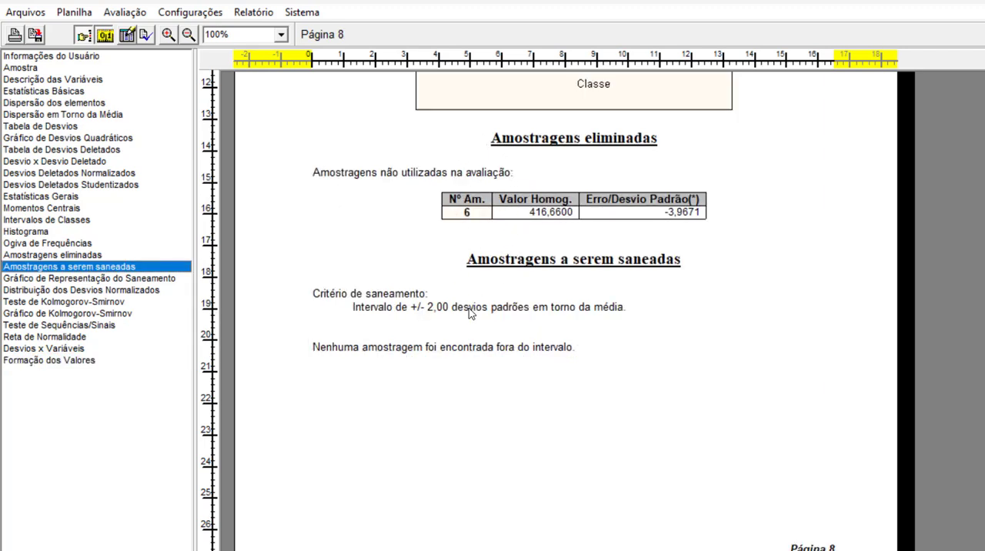
click(77, 360)
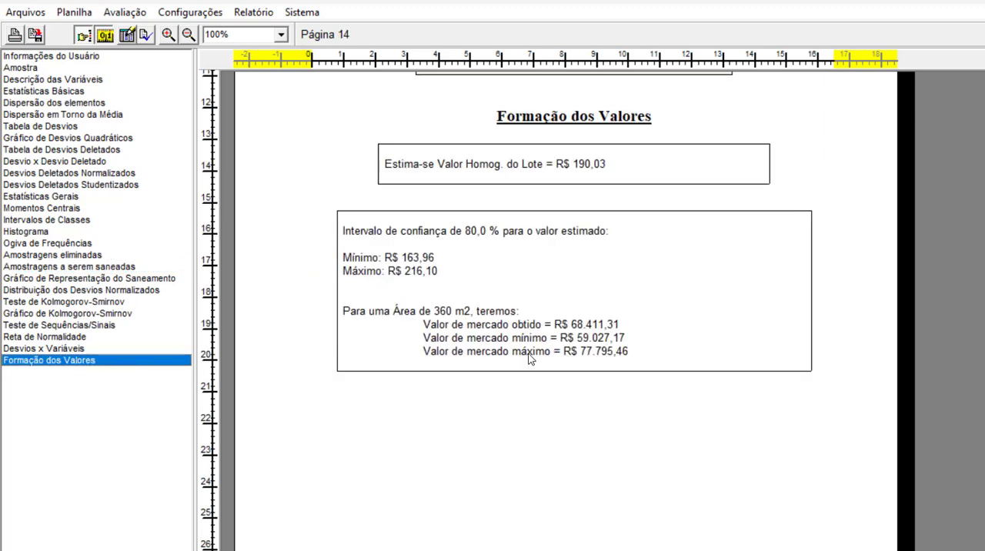